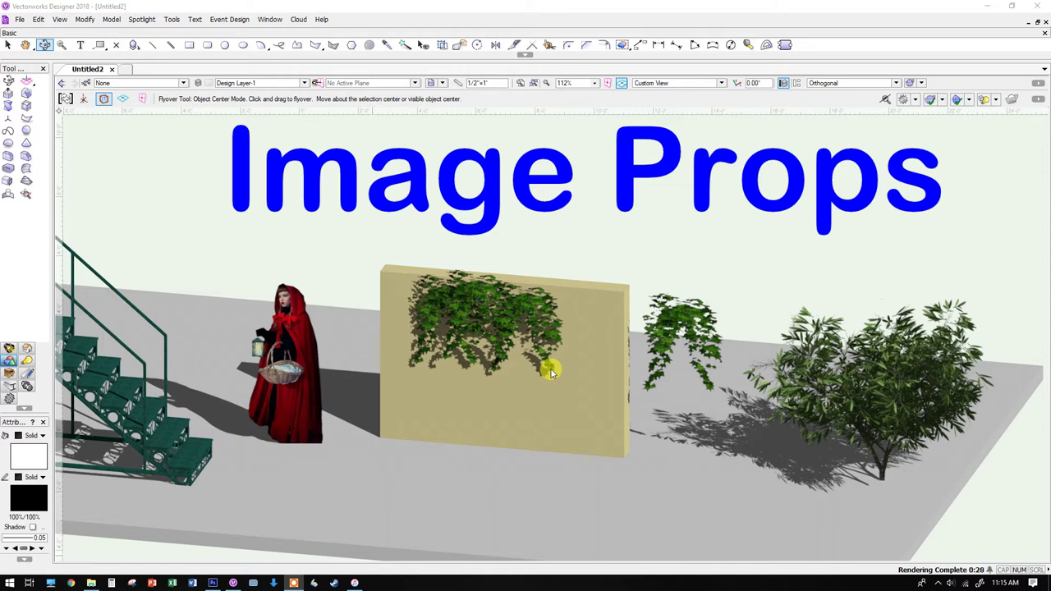
- Switch to OpenGL shading without shadows and orbit down to a low side-on view of the wall
click(921, 83)
click(938, 175)
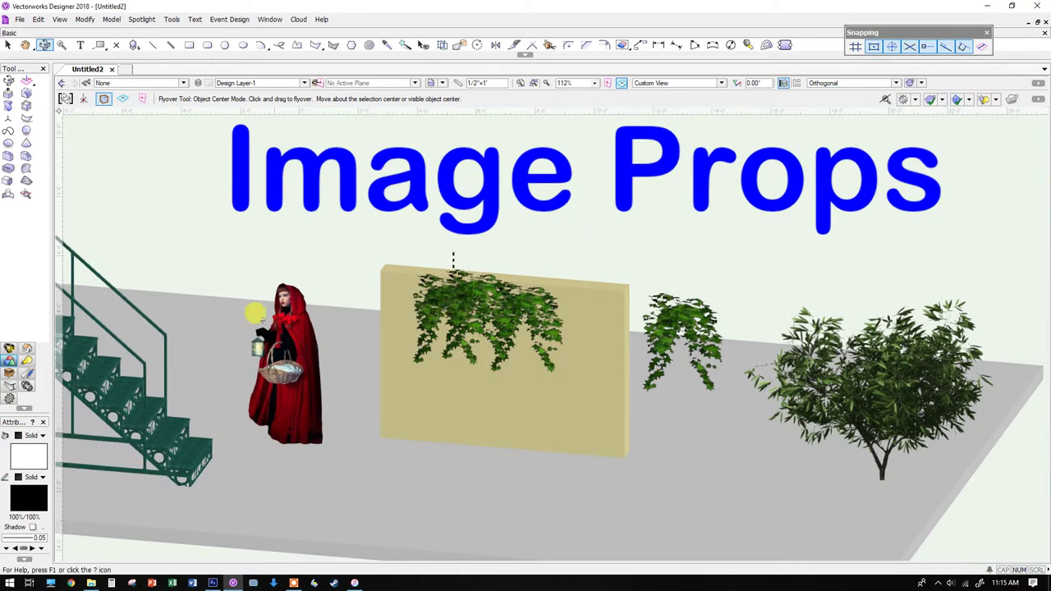
mouse_move(281, 376)
mouse_down()
mouse_move(327, 338)
mouse_move(307, 330)
mouse_move(262, 371)
mouse_move(330, 359)
mouse_move(258, 375)
mouse_move(239, 349)
mouse_move(283, 361)
mouse_up()
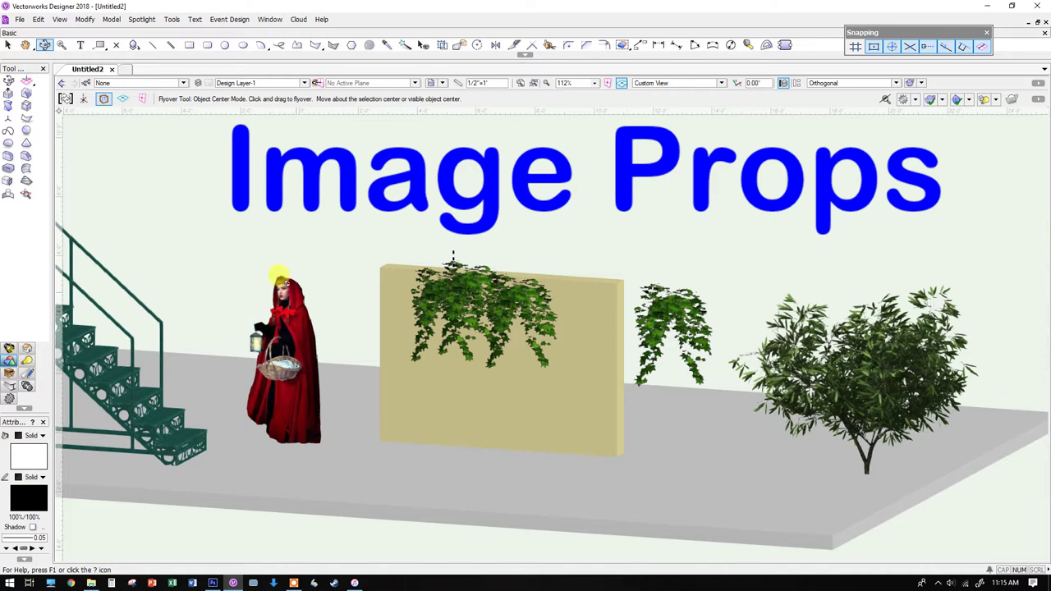
mouse_move(282, 287)
mouse_down()
mouse_move(280, 350)
mouse_move(282, 290)
mouse_up()
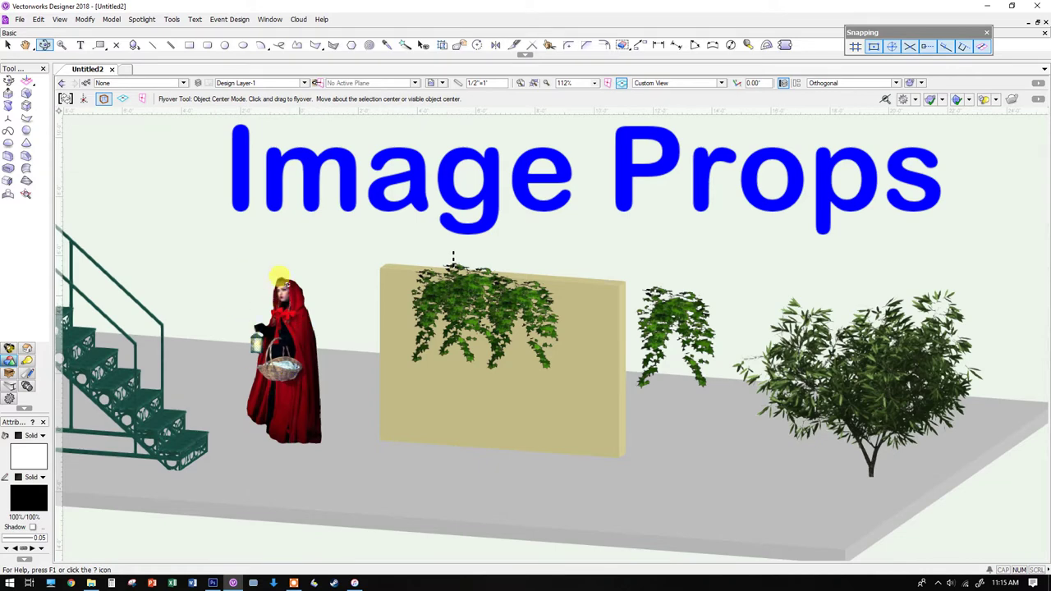
drag(312, 339, 164, 332)
drag(375, 364, 304, 253)
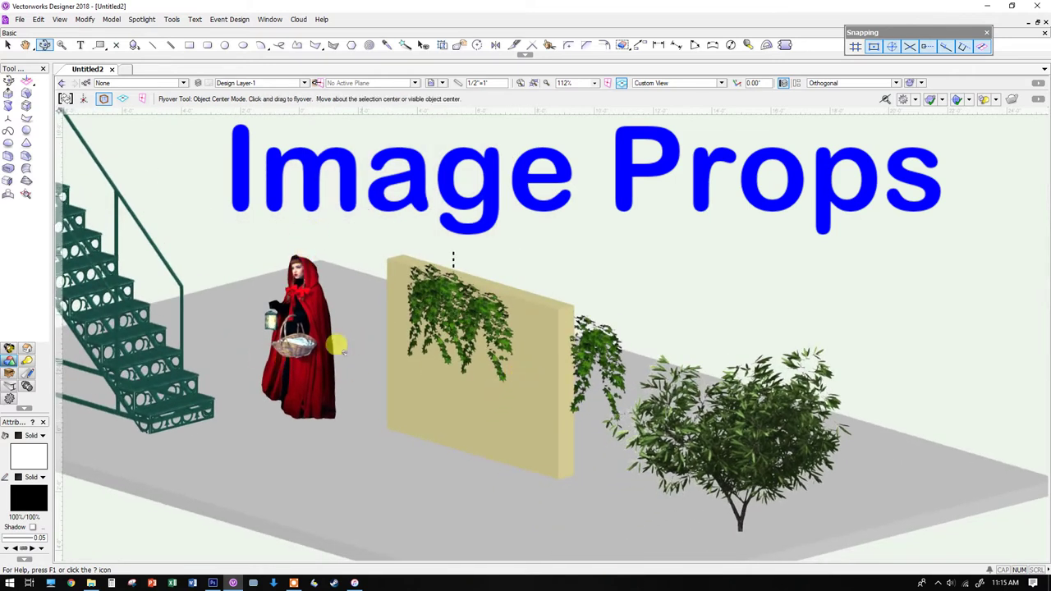
- Zoom in and orbit past the cloaked figure until the ivy-covered wall faces the view head-on
scroll(608, 322, up, 2)
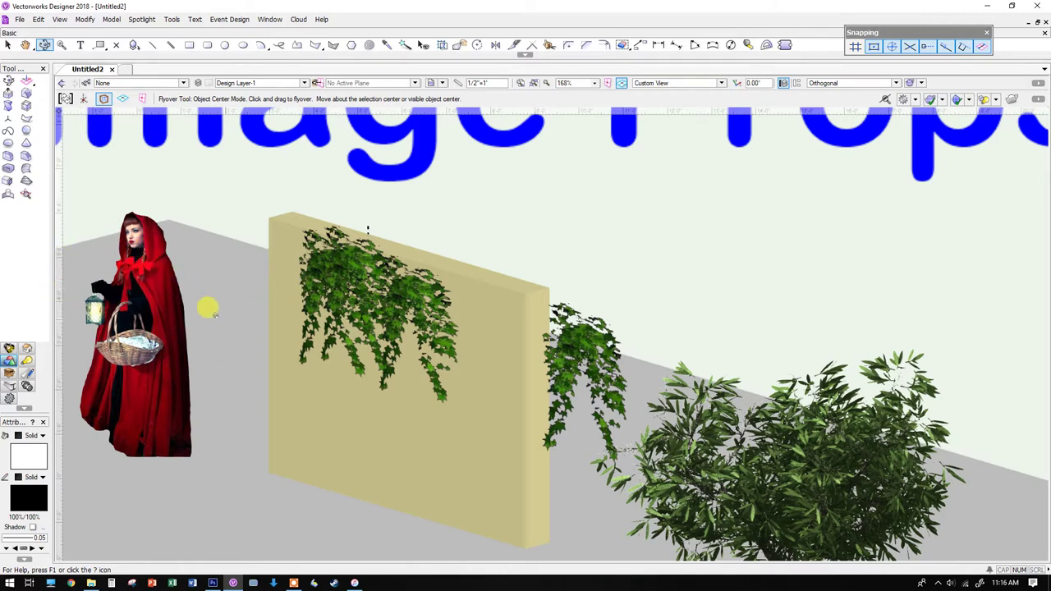
drag(208, 315, 131, 318)
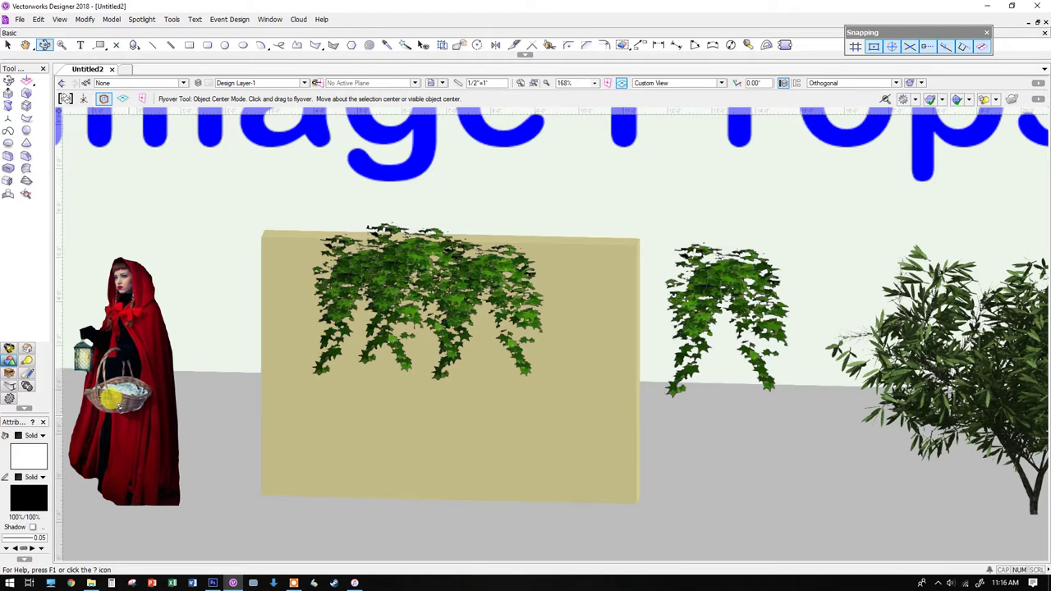
drag(694, 301, 649, 302)
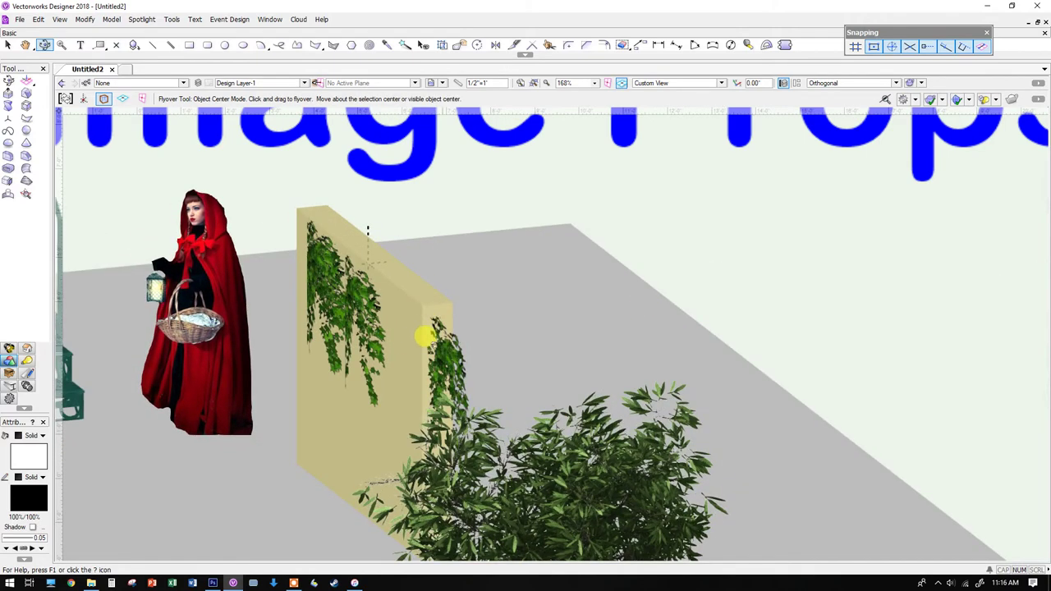
drag(481, 347, 624, 272)
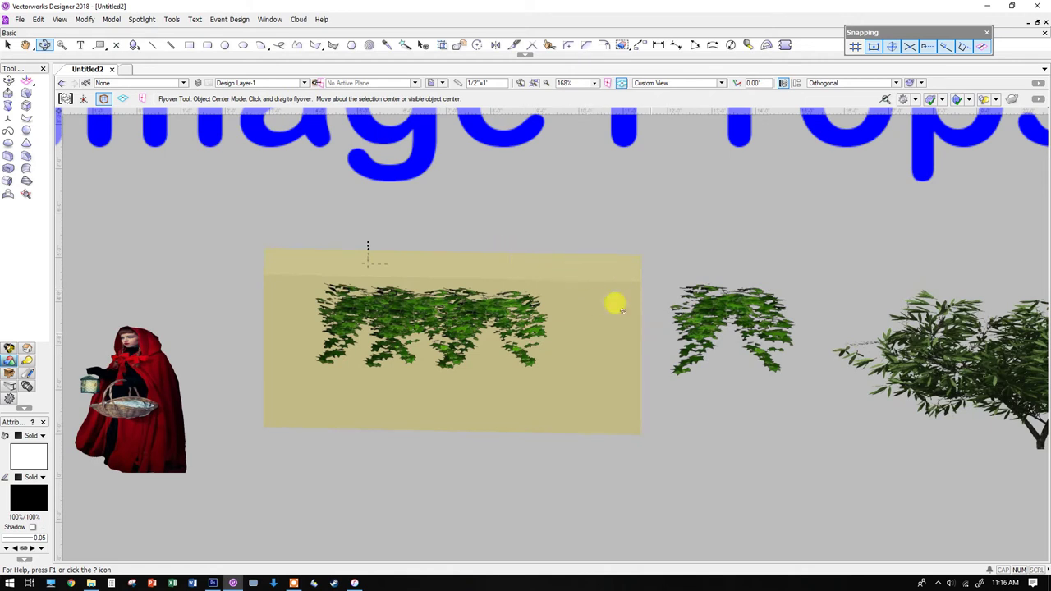
drag(636, 318, 825, 389)
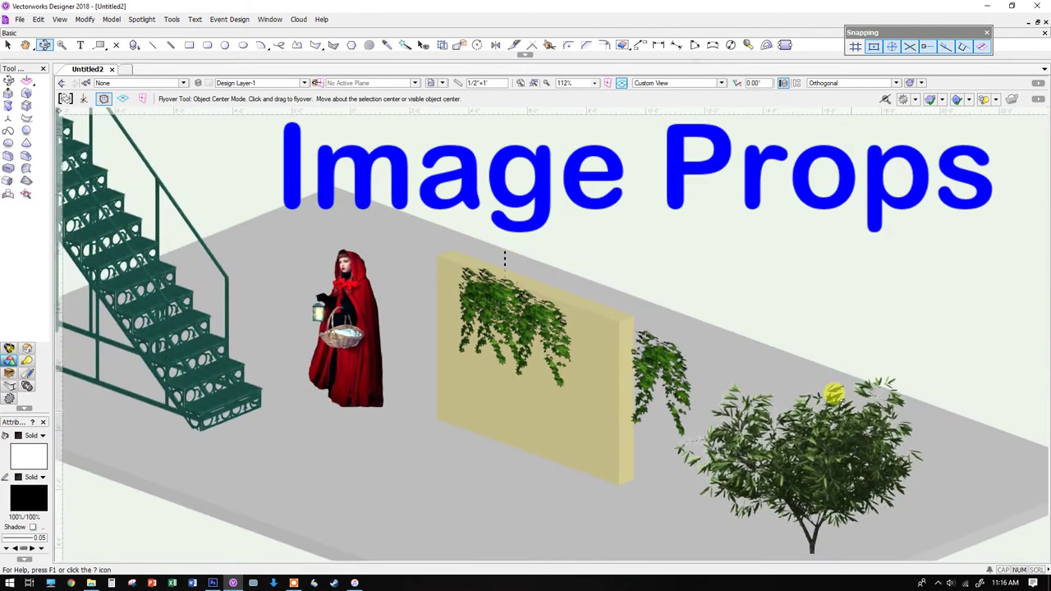
- Zoom in and orbit around the shrub, then zoom out to an angled overview of the stage
middle_drag(821, 392, 699, 209)
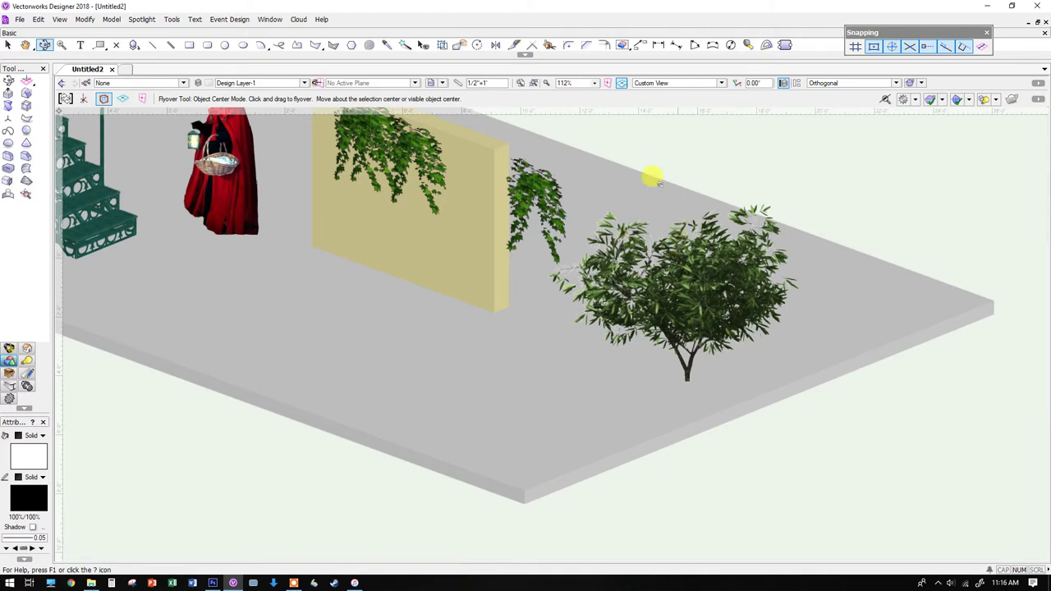
scroll(672, 282, up, 2)
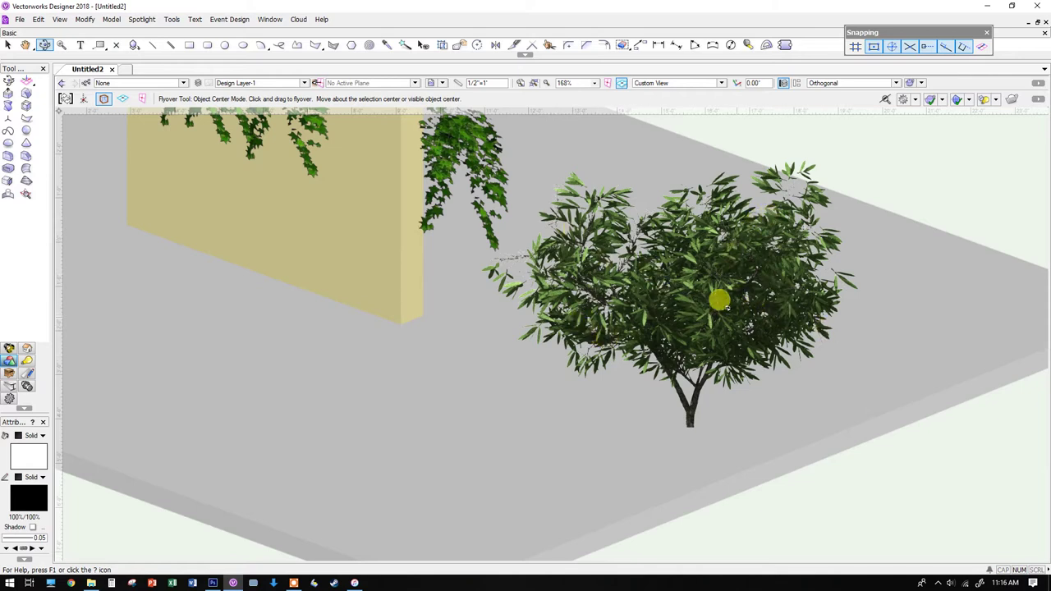
mouse_move(719, 302)
mouse_down()
mouse_move(699, 296)
mouse_move(726, 304)
mouse_move(709, 305)
mouse_up()
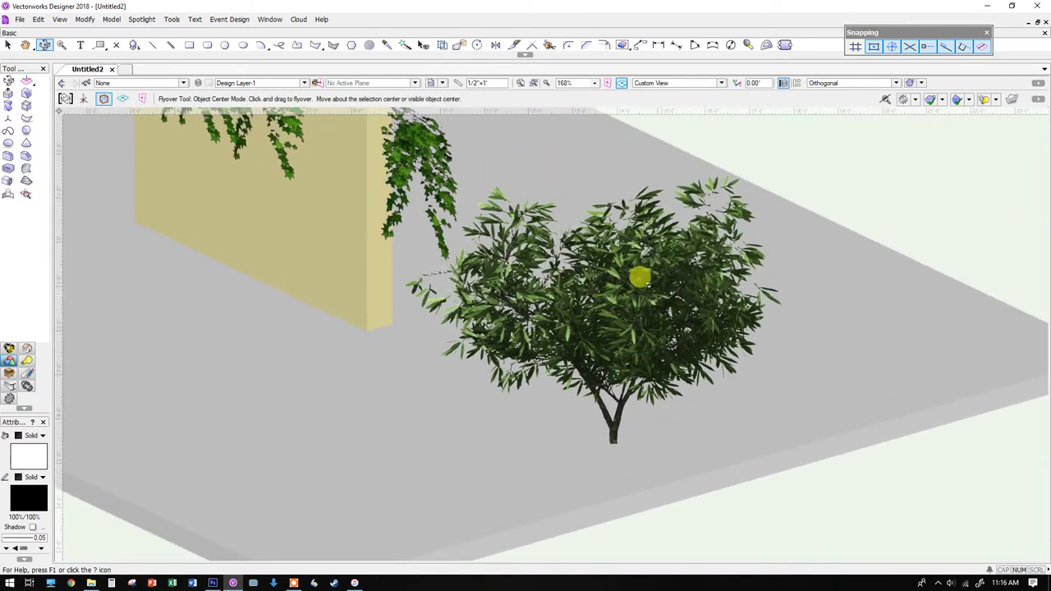
middle_drag(243, 250, 559, 431)
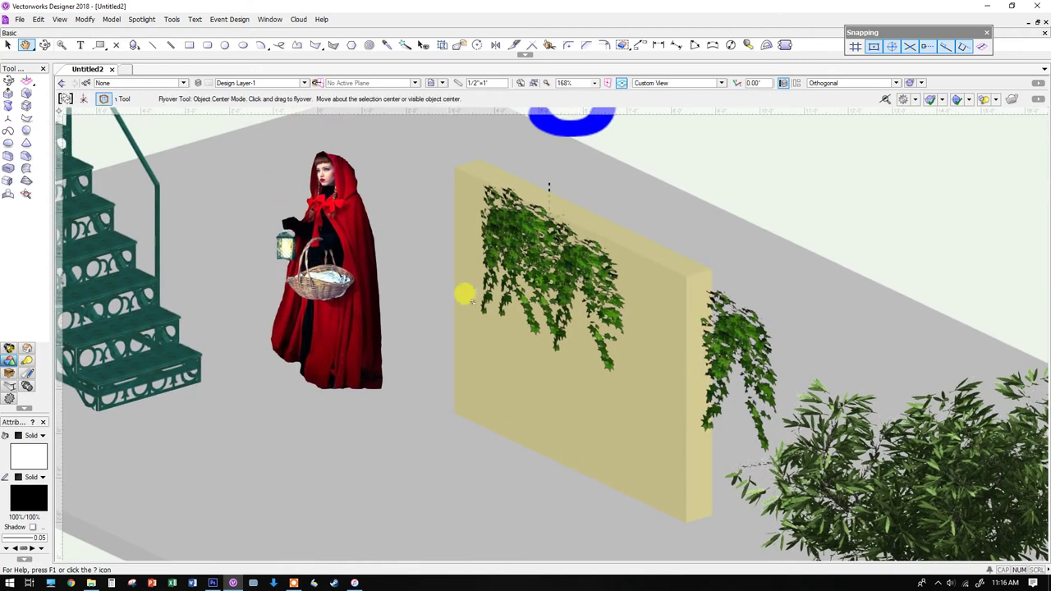
scroll(565, 339, down, 1)
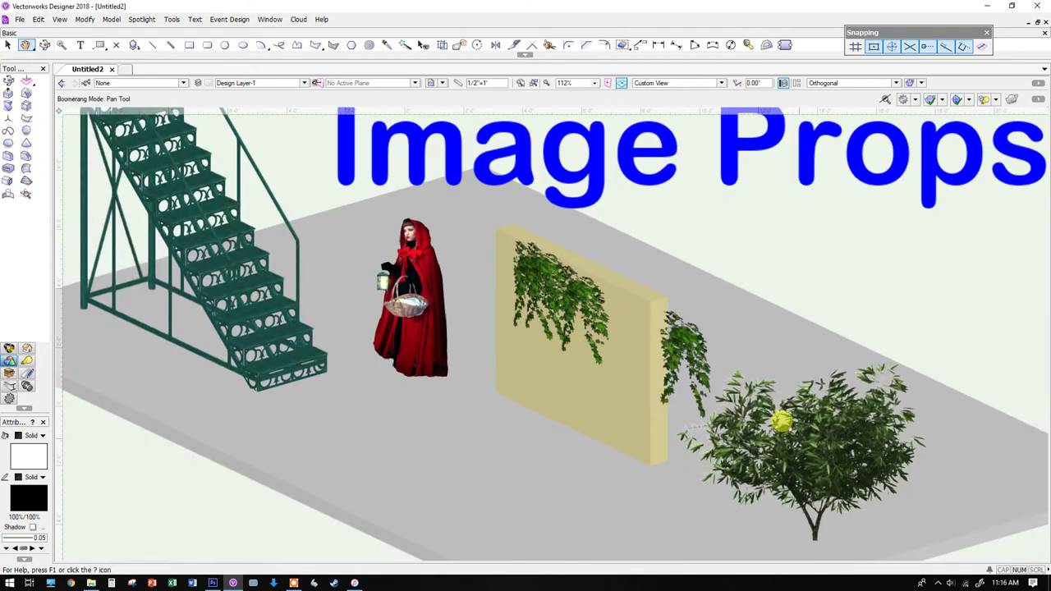
middle_drag(771, 417, 674, 337)
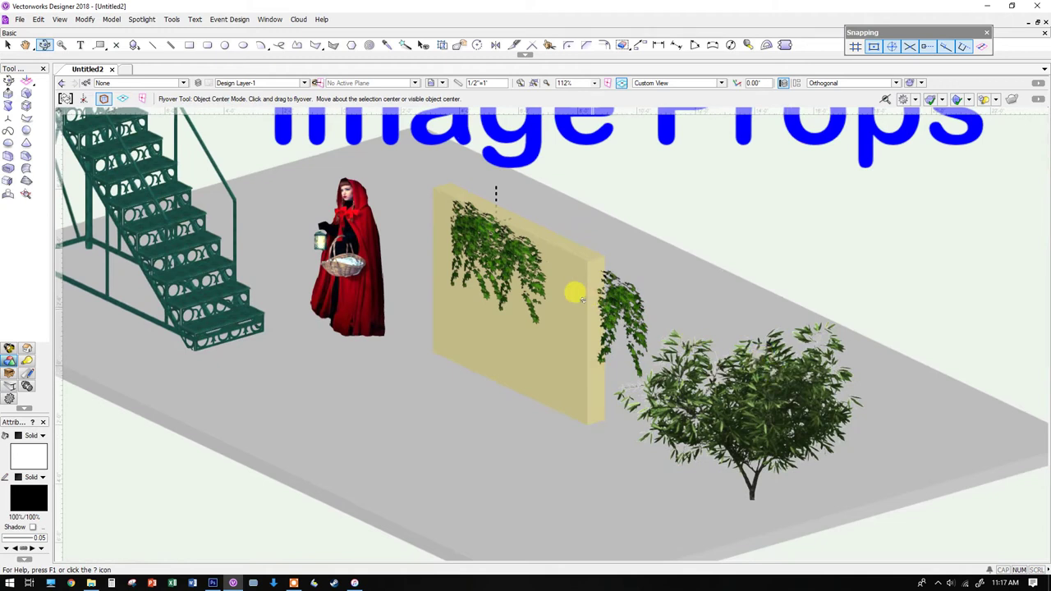
- Return to Flyover with Shift+C, zoom in and orbit around the stairs, then zoom back out
middle_drag(322, 324, 417, 359)
key(shift+c)
scroll(579, 393, up, 2)
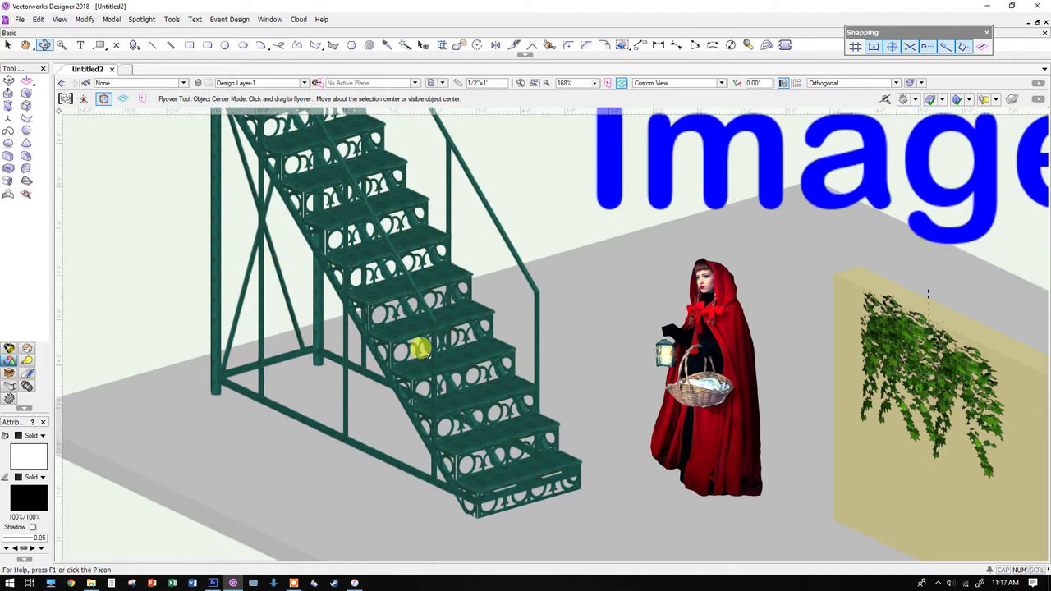
scroll(512, 486, up, 2)
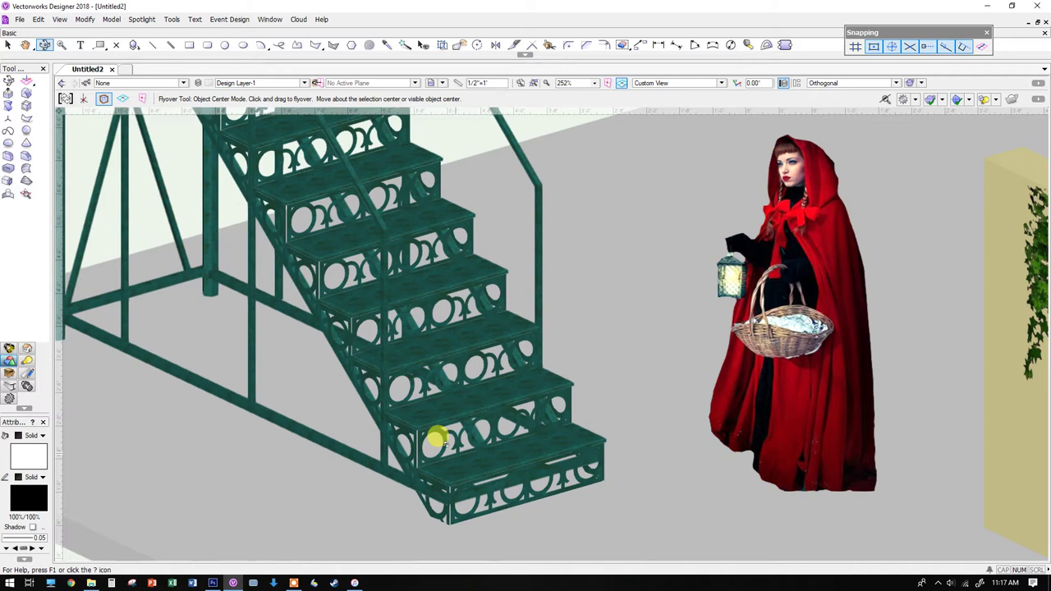
scroll(448, 431, up, 2)
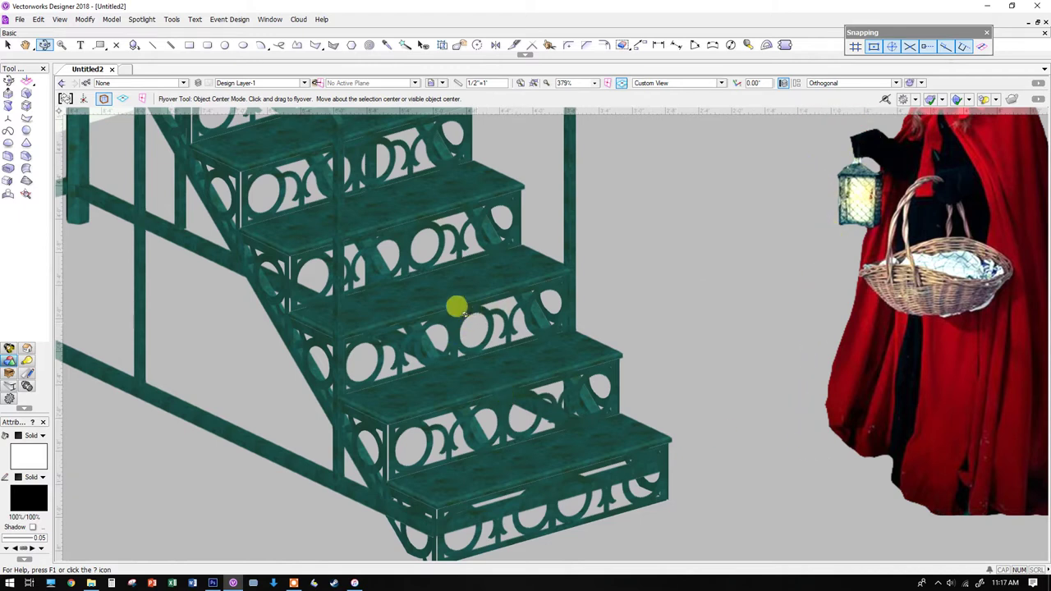
drag(448, 332, 182, 293)
scroll(182, 293, down, 2)
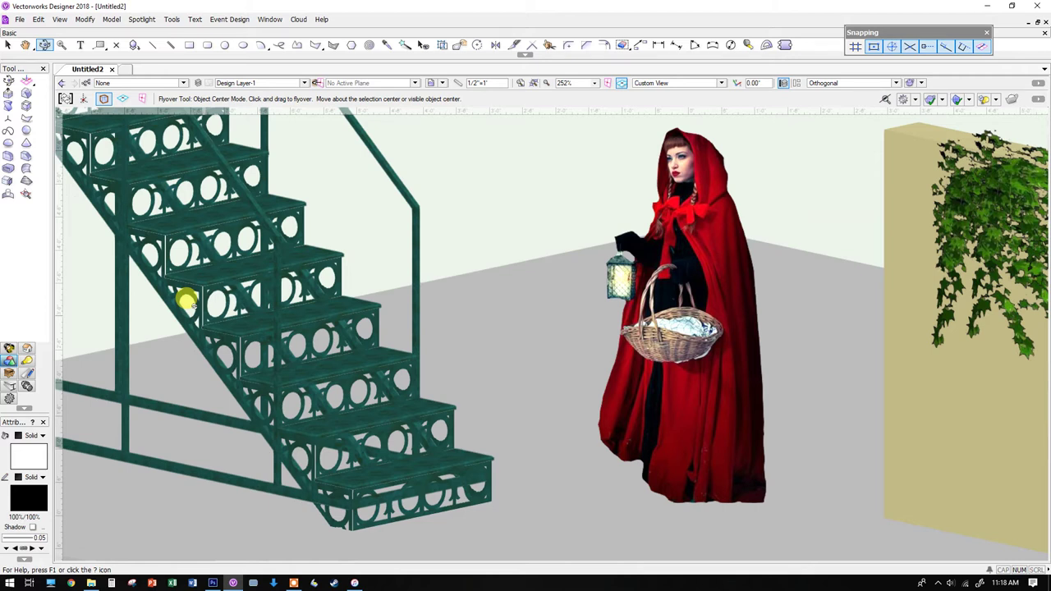
scroll(304, 329, down, 4)
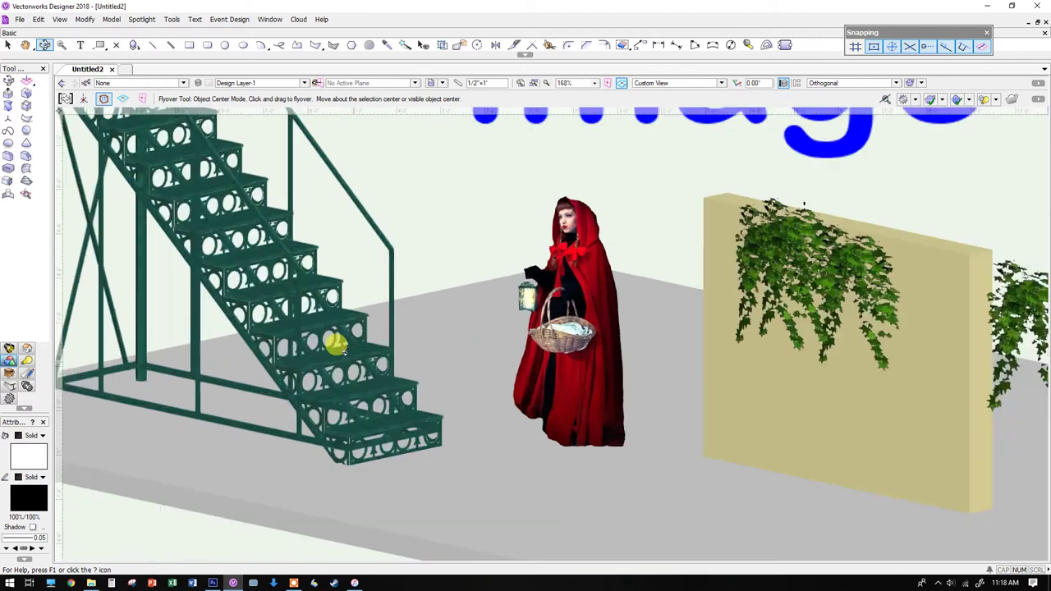
scroll(333, 345, up, 1)
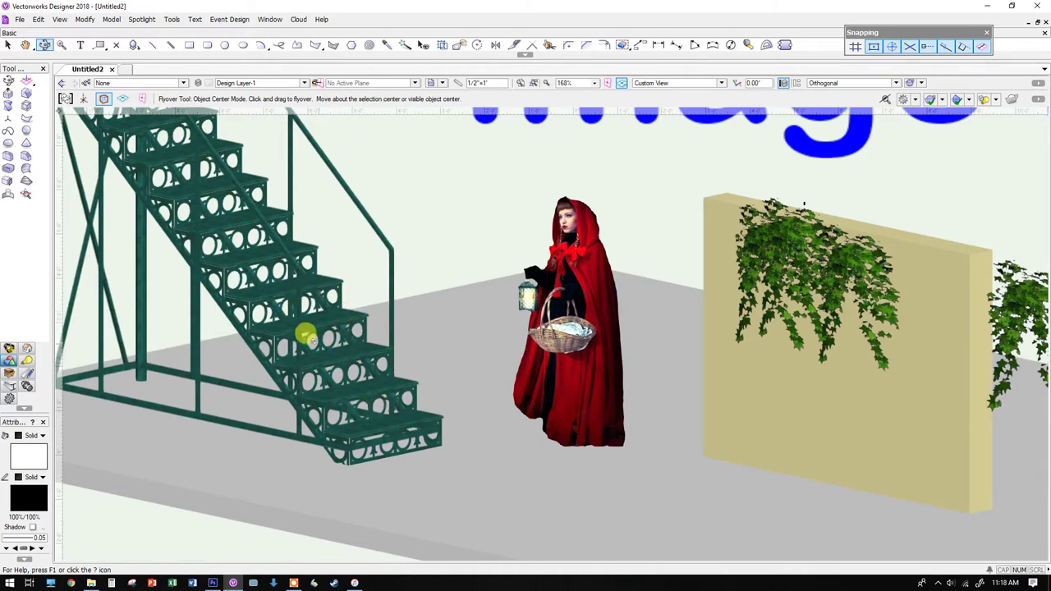
scroll(394, 373, down, 1)
- Tilt to a low side angle on the stage, then switch to Front view
drag(426, 390, 462, 385)
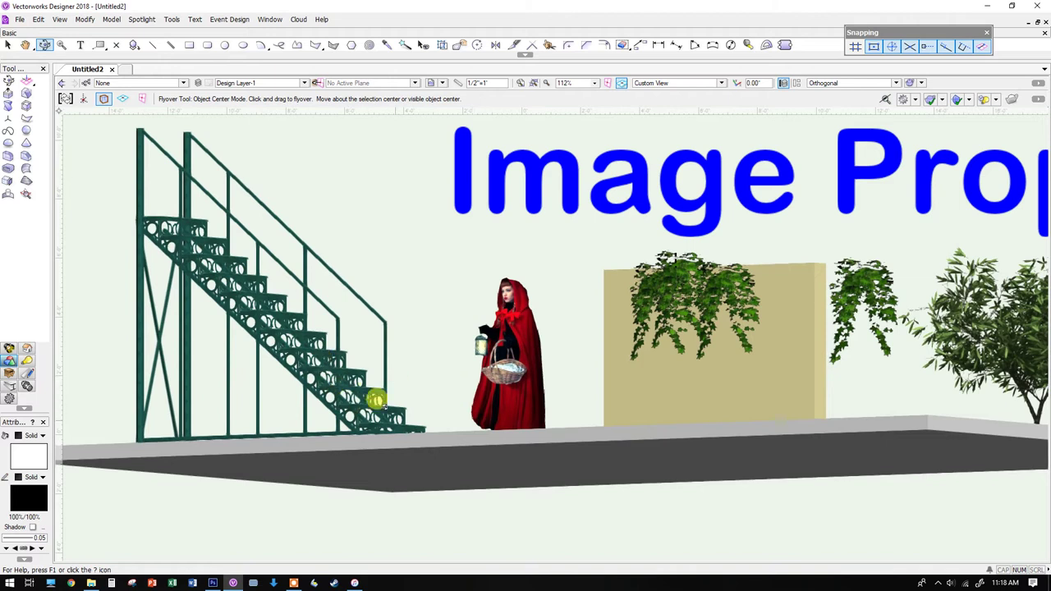
drag(372, 417, 395, 427)
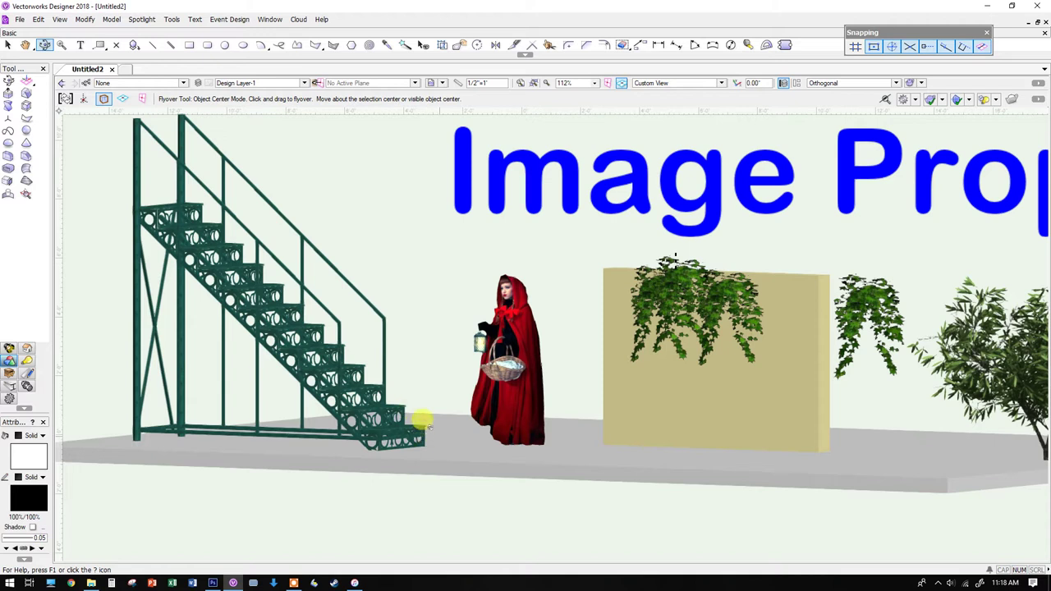
scroll(579, 402, down, 2)
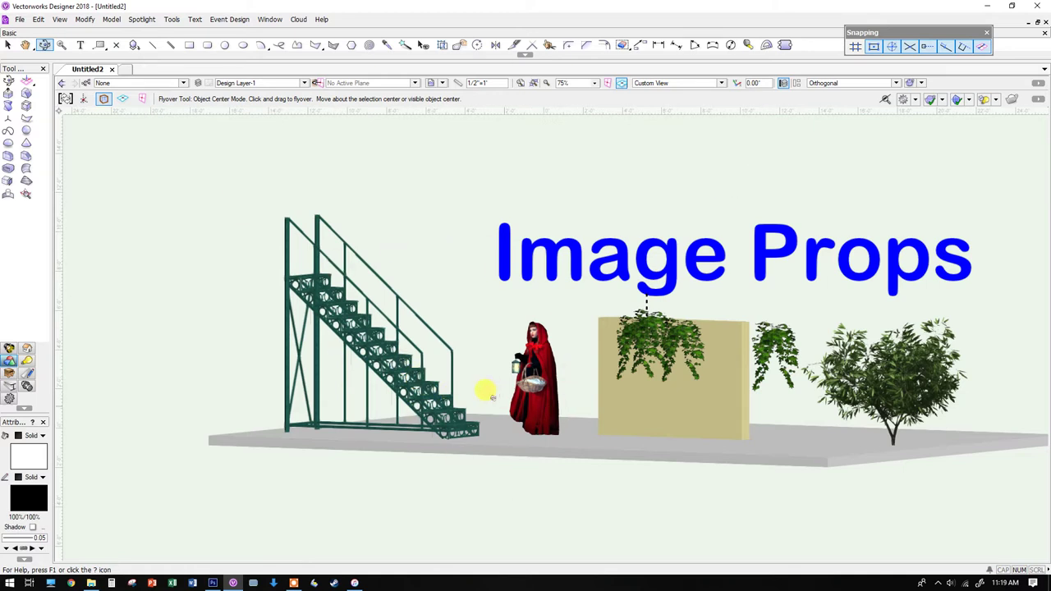
scroll(434, 404, up, 4)
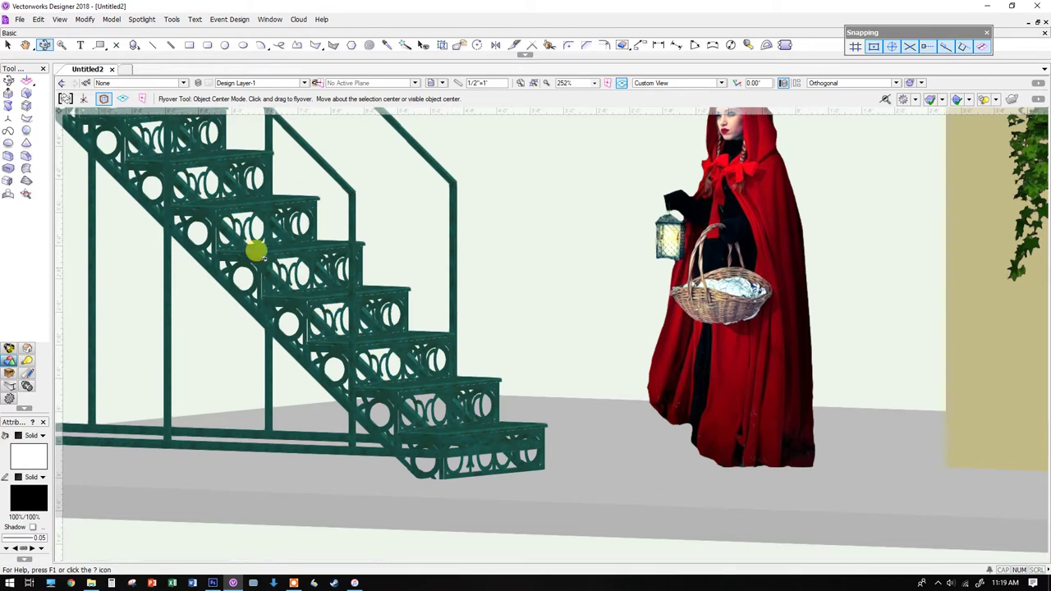
scroll(317, 291, down, 2)
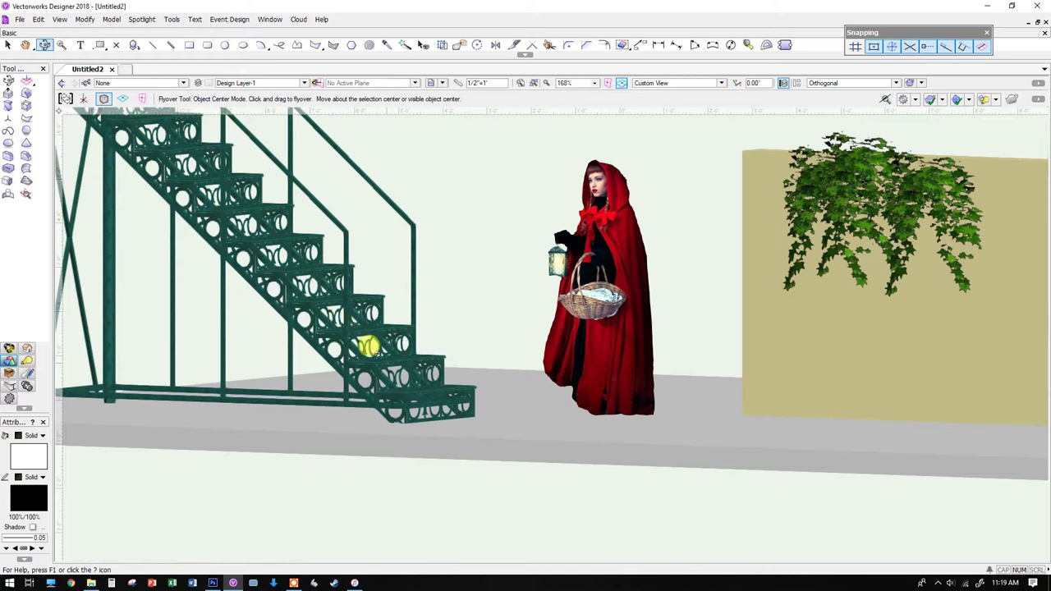
key(KP_1)
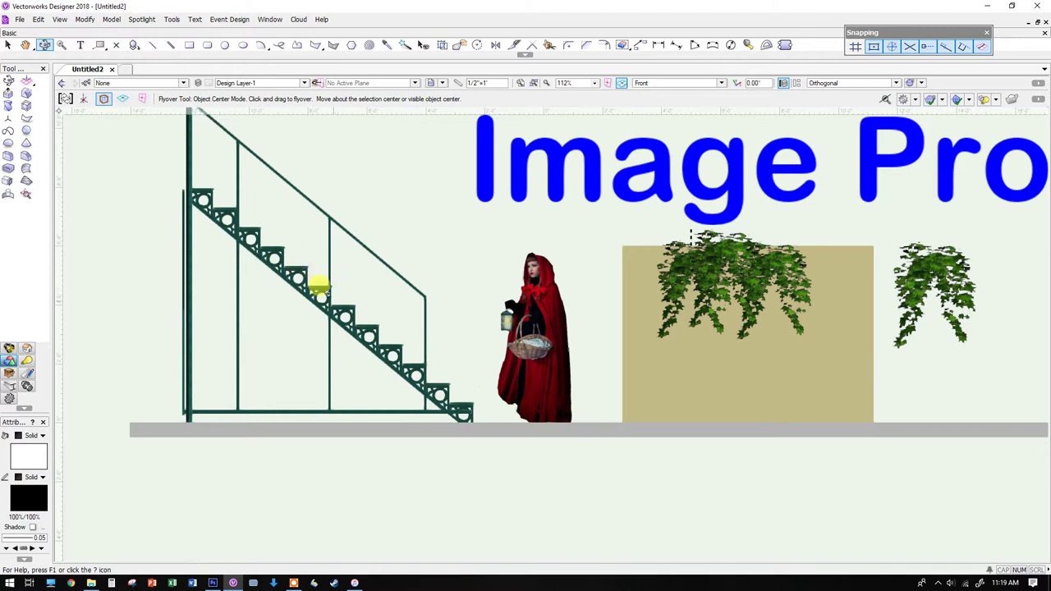
- Zoom in and back out on the front view of the stage
scroll(300, 251, up, 2)
scroll(265, 271, down, 2)
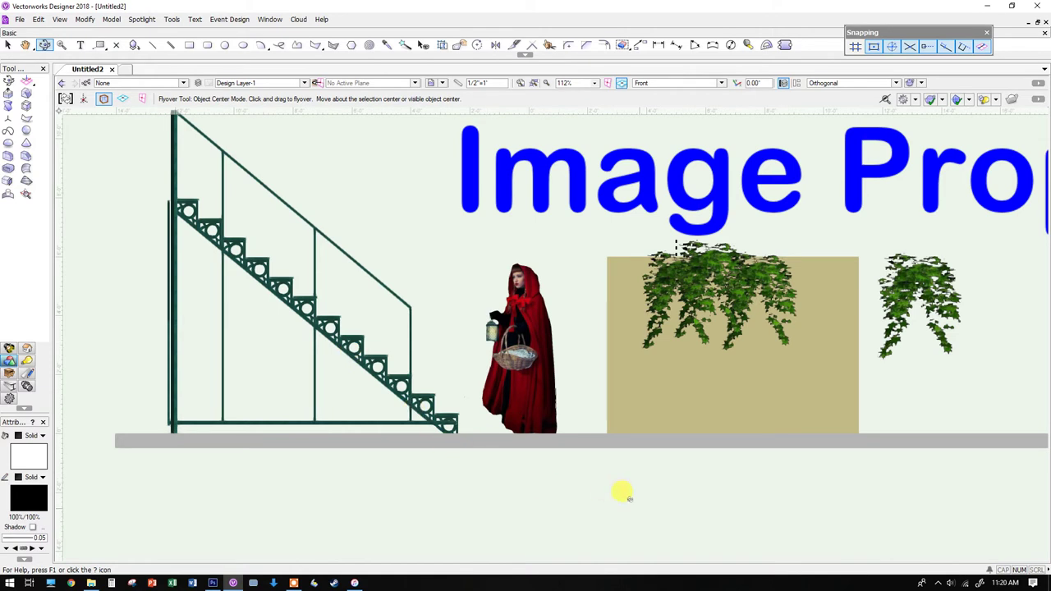
- Switch to Right Isometric view, zoom onto the wall, and render in Custom Renderworks with shadows
key(3)
scroll(238, 320, down, 2)
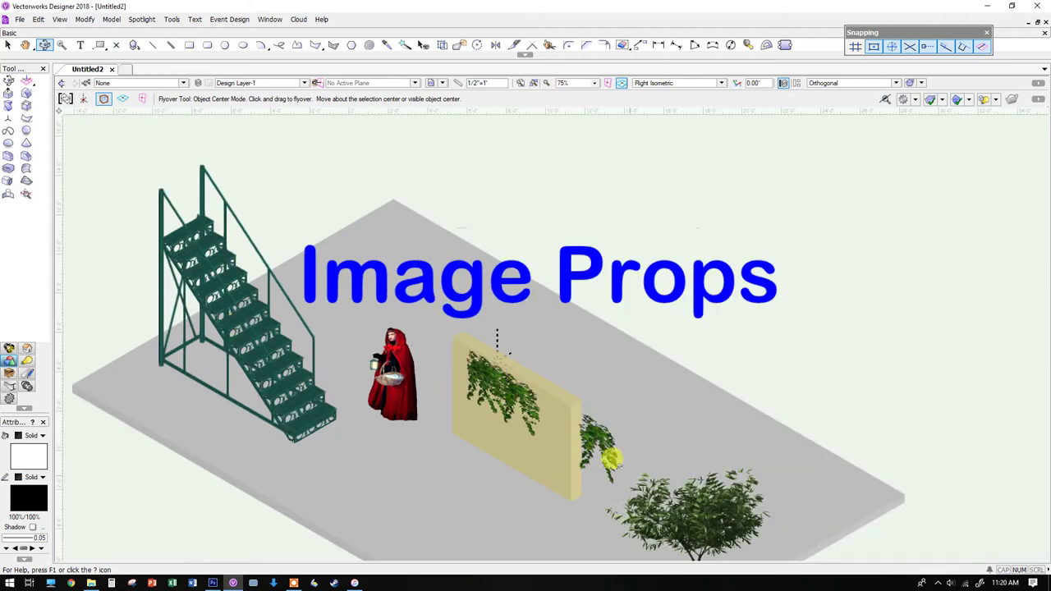
scroll(526, 415, up, 1)
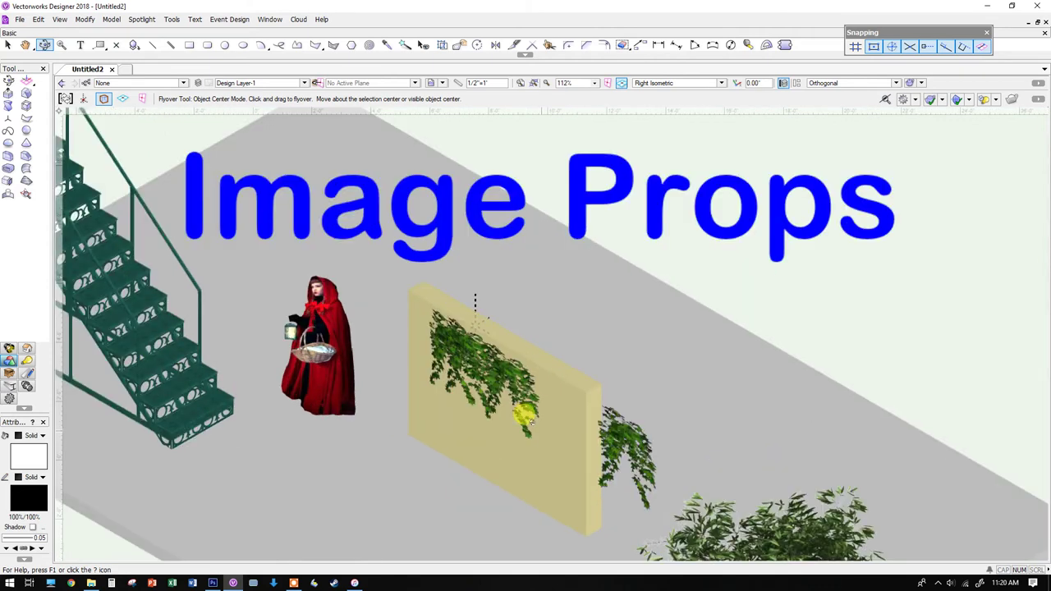
scroll(468, 328, up, 1)
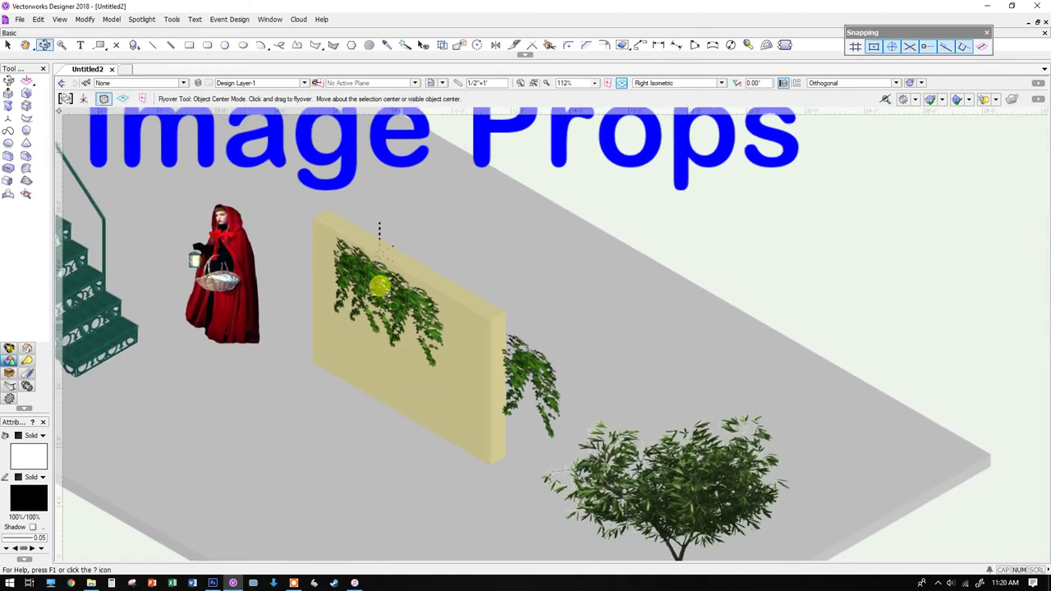
scroll(370, 277, up, 4)
scroll(371, 276, down, 2)
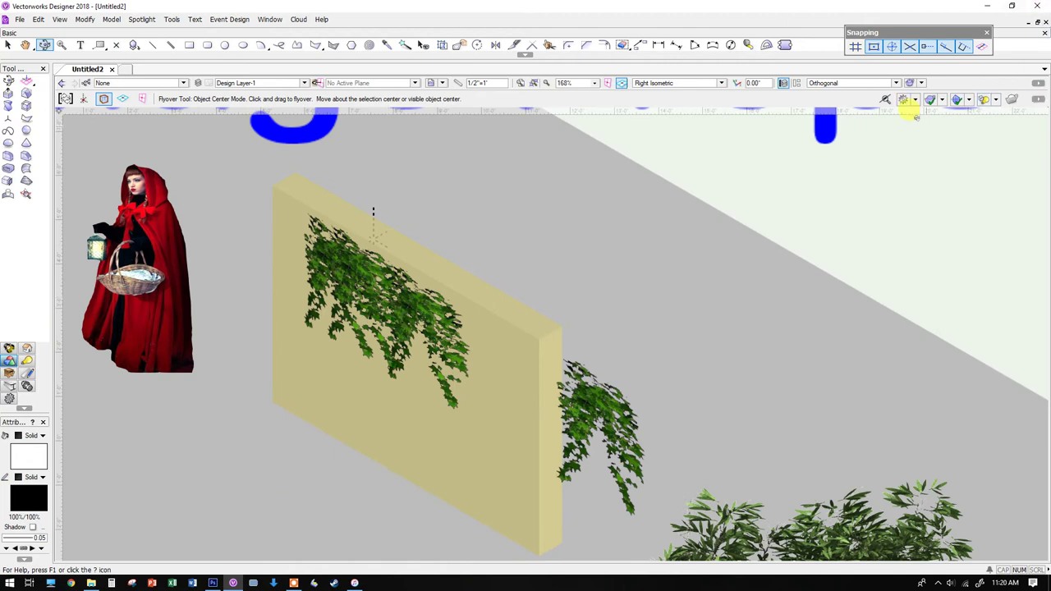
click(923, 84)
click(902, 219)
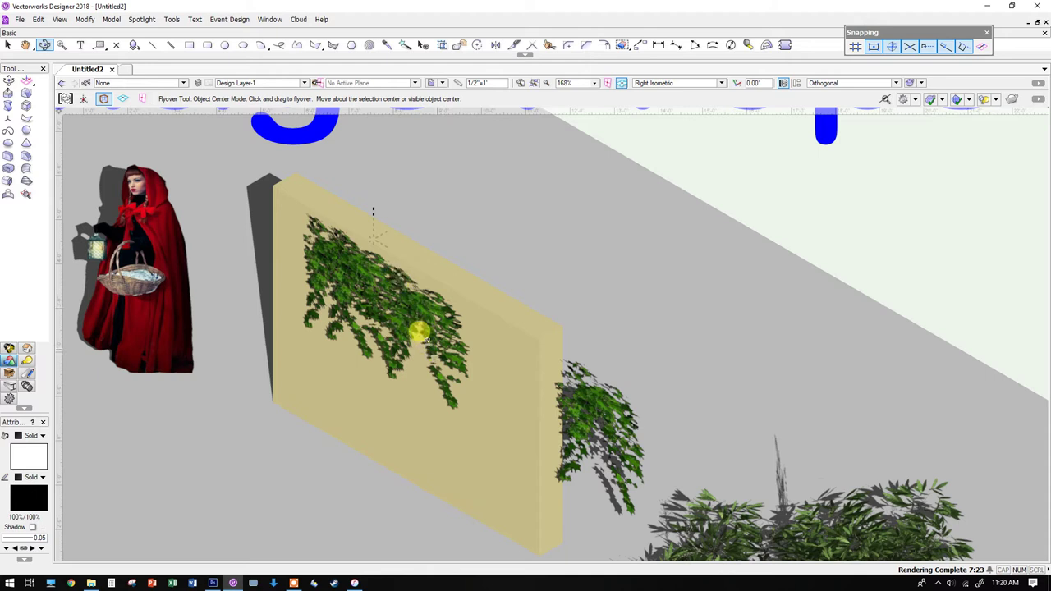
key(F5)
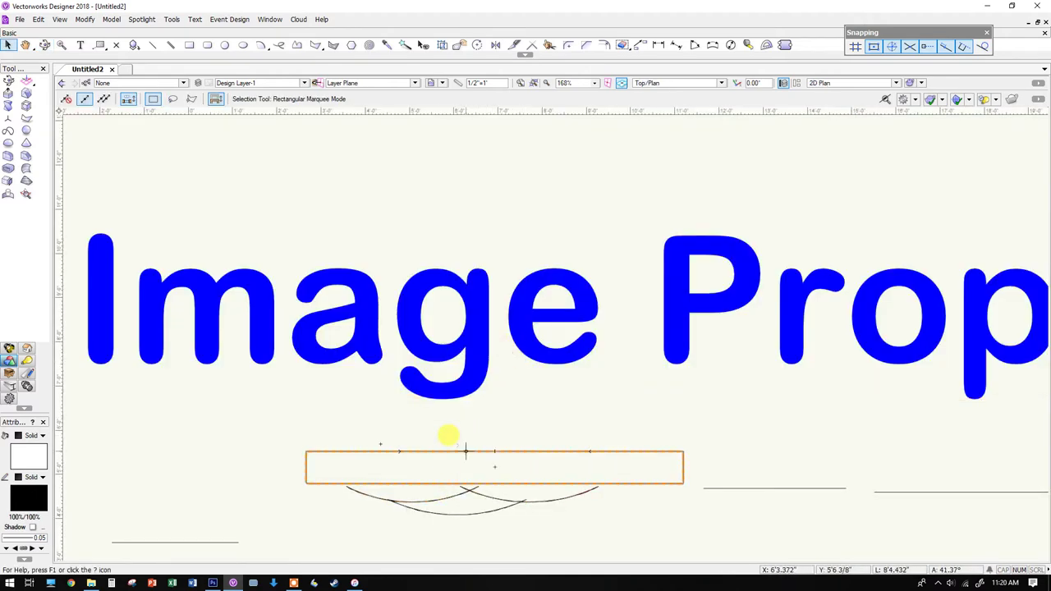
middle_drag(445, 434, 422, 277)
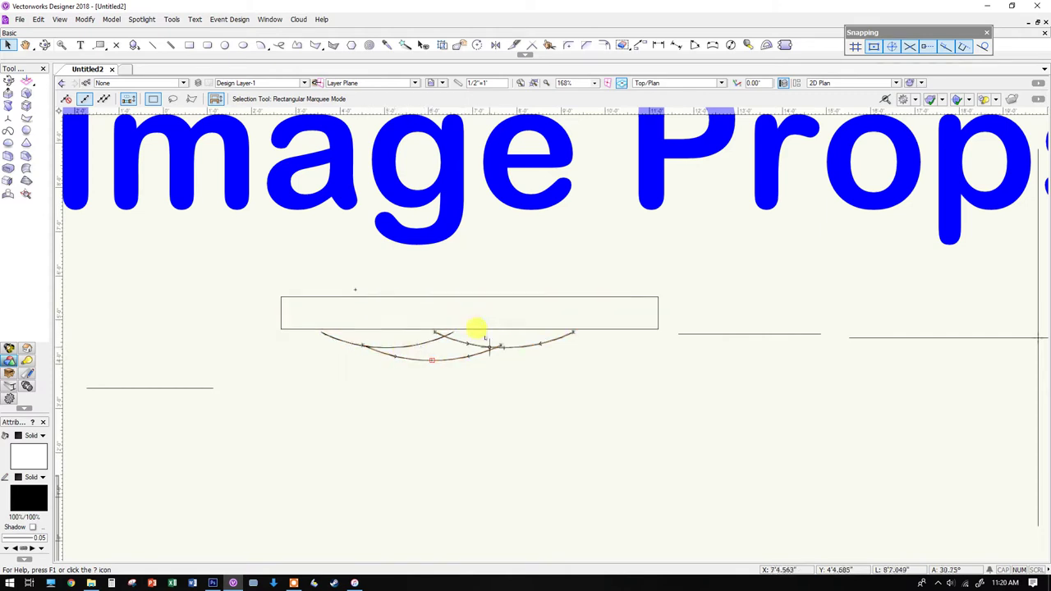
key(KP_3)
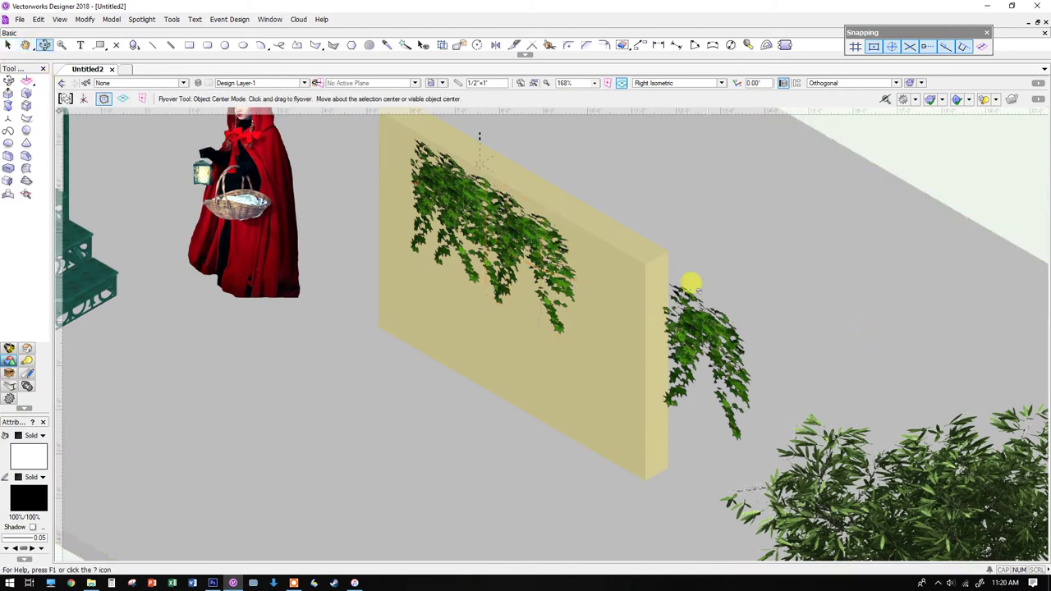
- Turn the view to face the wall and render it in Final Quality Renderworks
ctrl+middle_drag(693, 286, 676, 364)
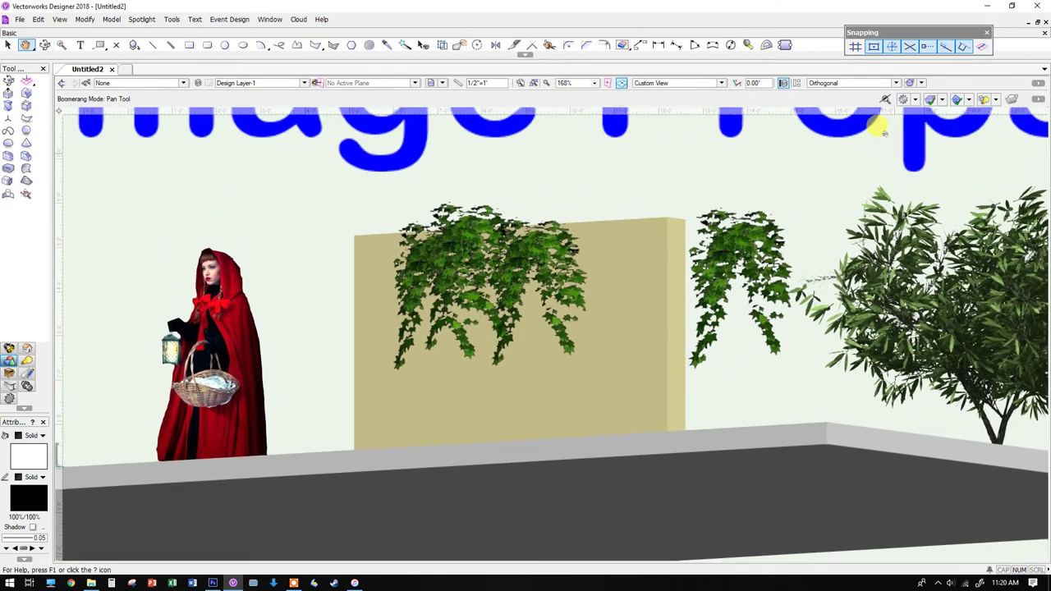
click(924, 83)
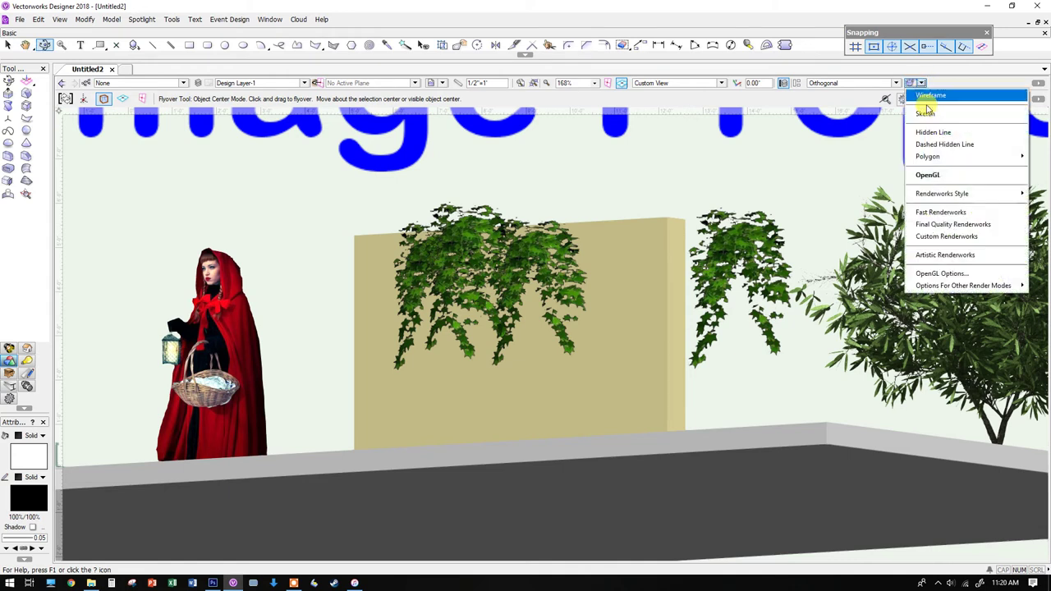
click(935, 224)
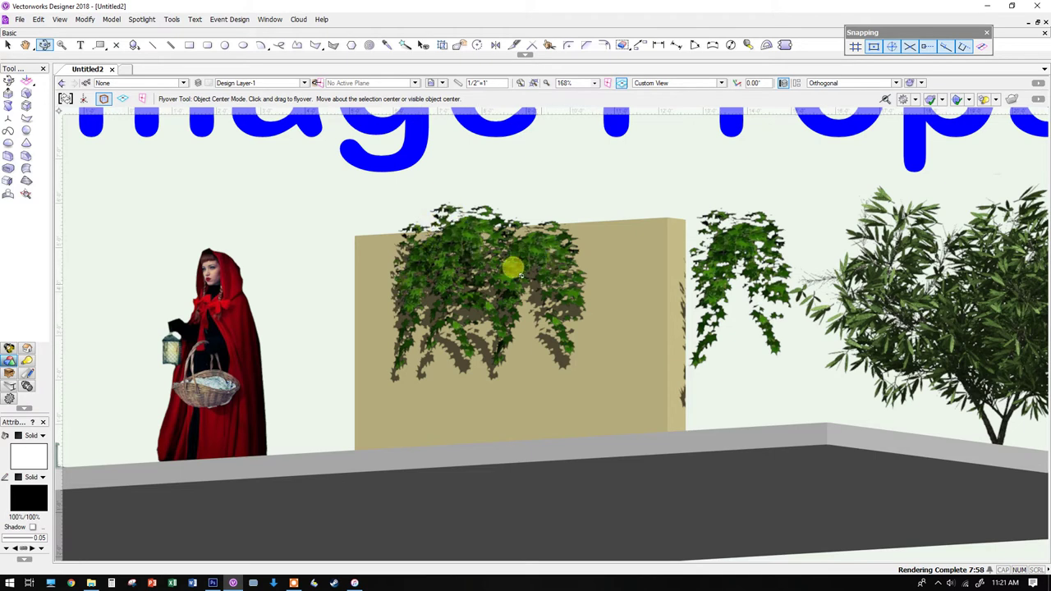
- Switch the render mode back to OpenGL and zoom out to show the whole stage
scroll(467, 288, down, 5)
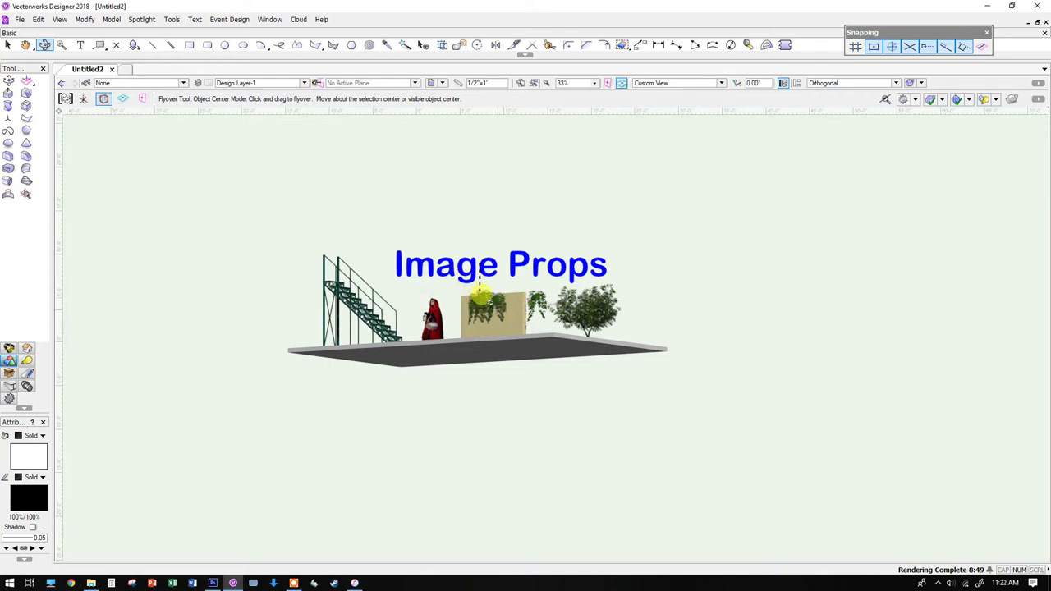
scroll(479, 297, up, 4)
drag(582, 300, 584, 304)
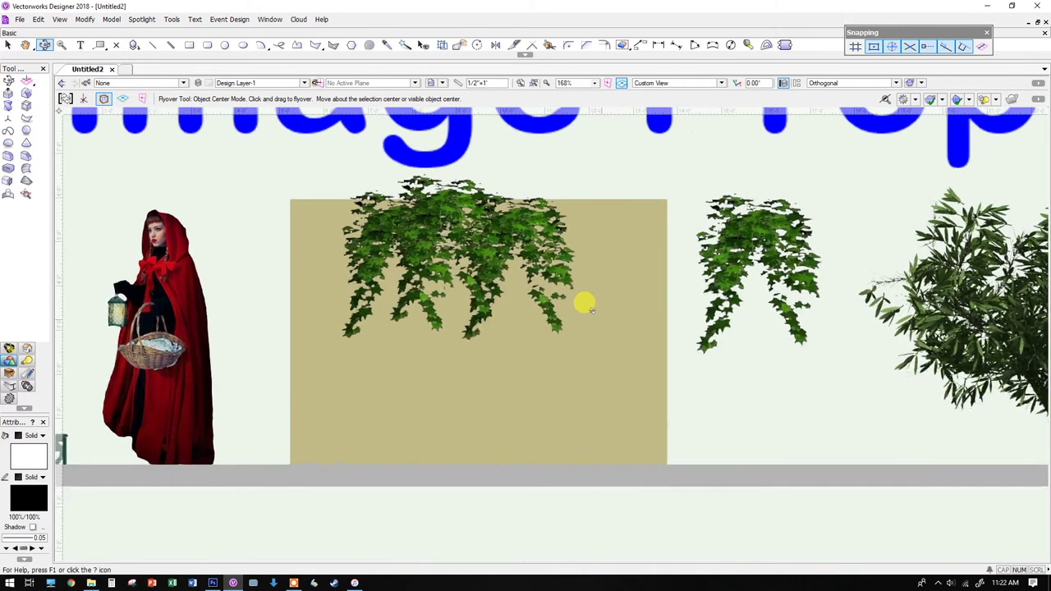
click(921, 83)
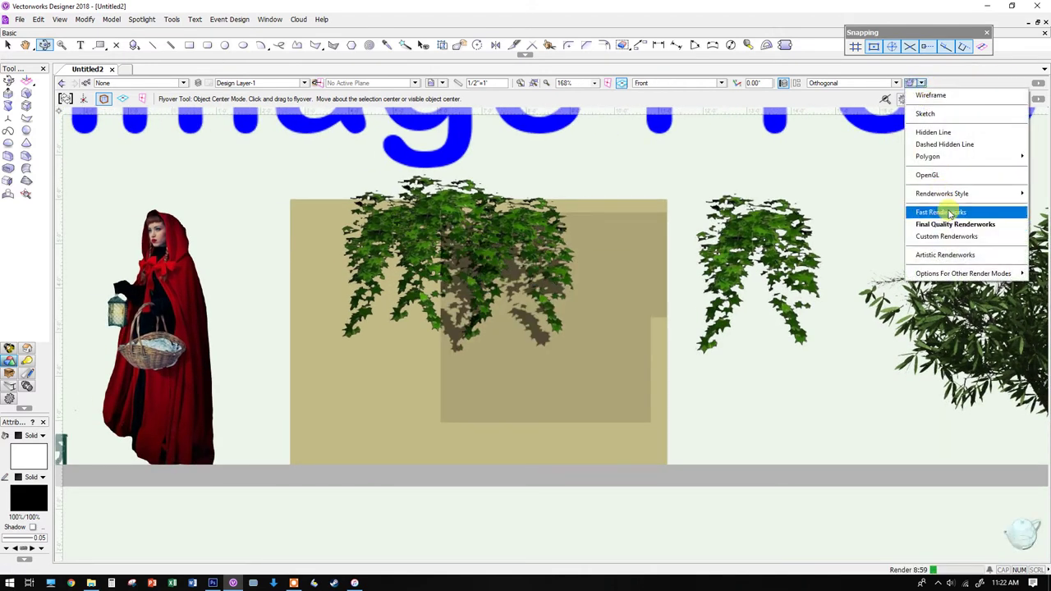
click(932, 175)
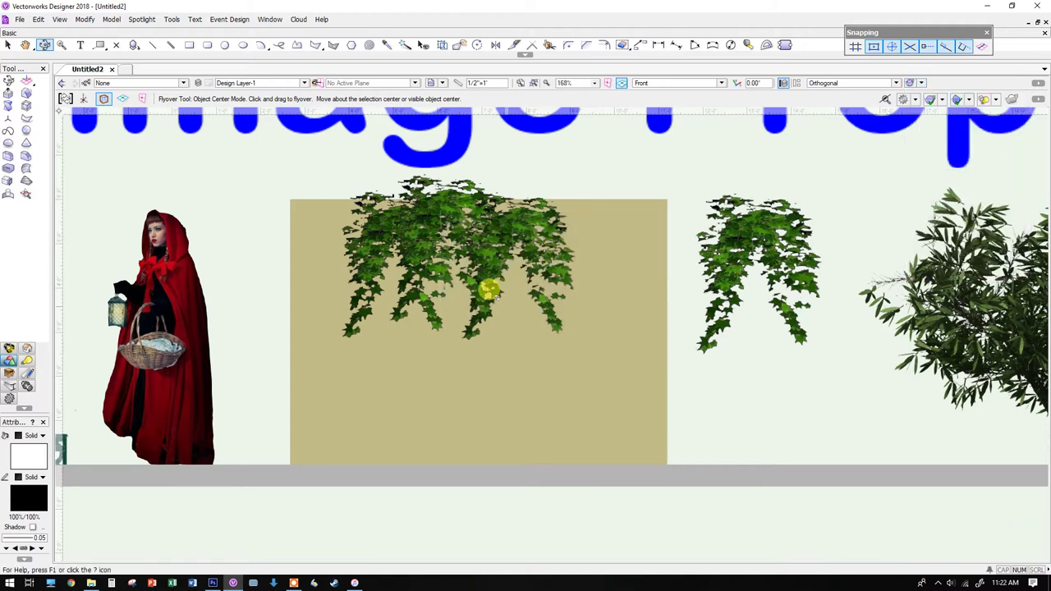
scroll(505, 296, down, 2)
scroll(505, 298, down, 2)
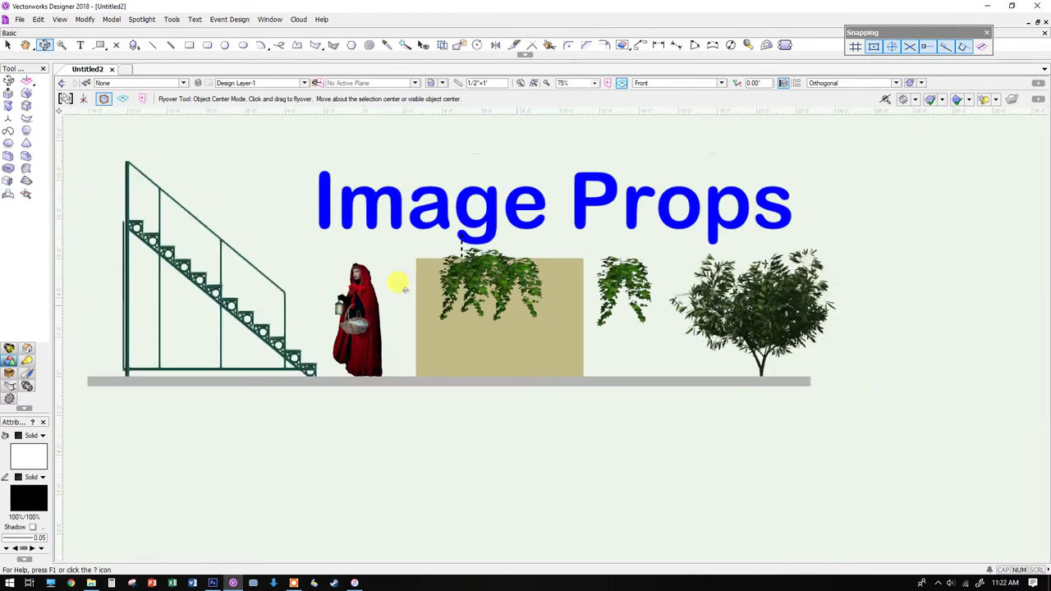
- Start a new image prop with Model > Create Image Prop
click(112, 20)
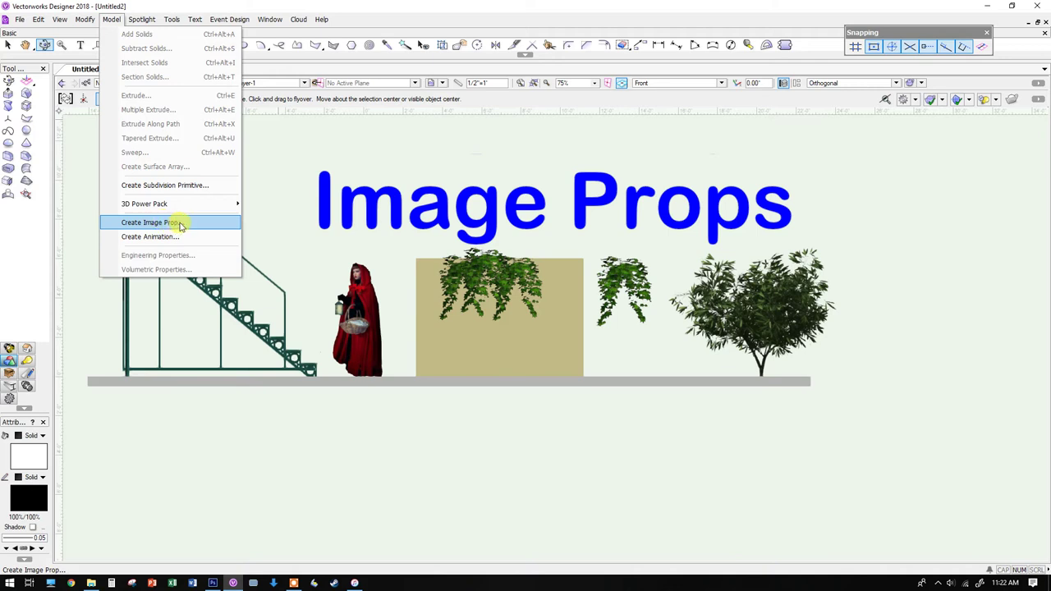
click(204, 230)
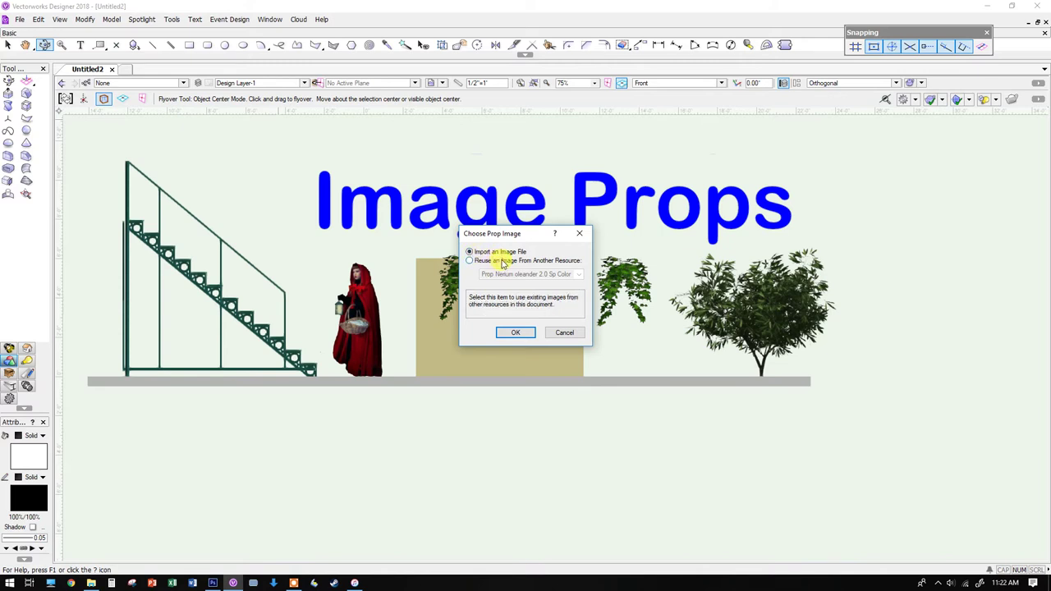
- Import BlueSweaterGuy.jpg from the ModernMen folder as the new prop's image
click(516, 332)
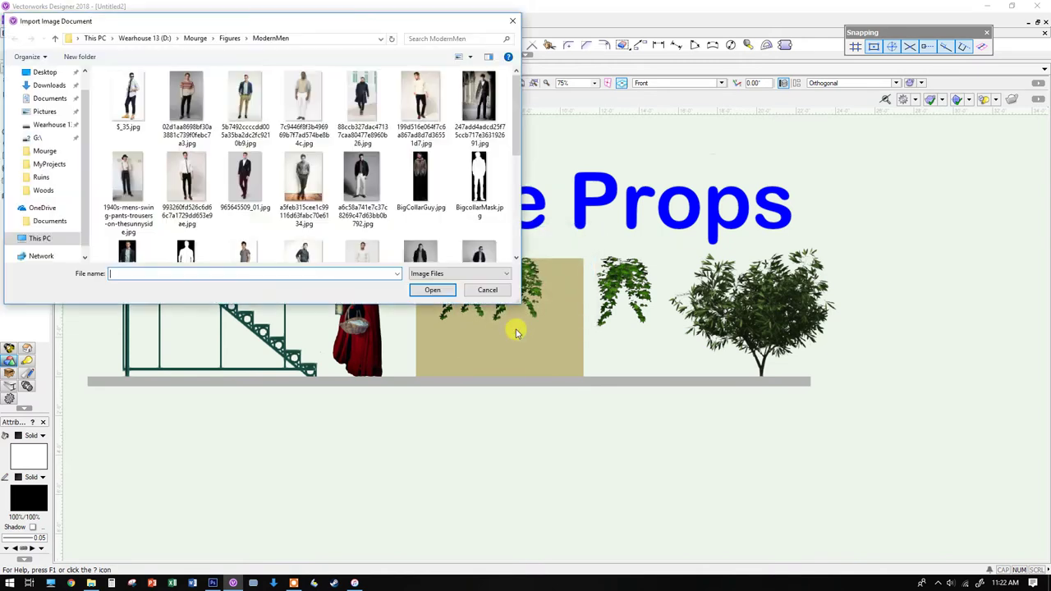
scroll(205, 141, down, 3)
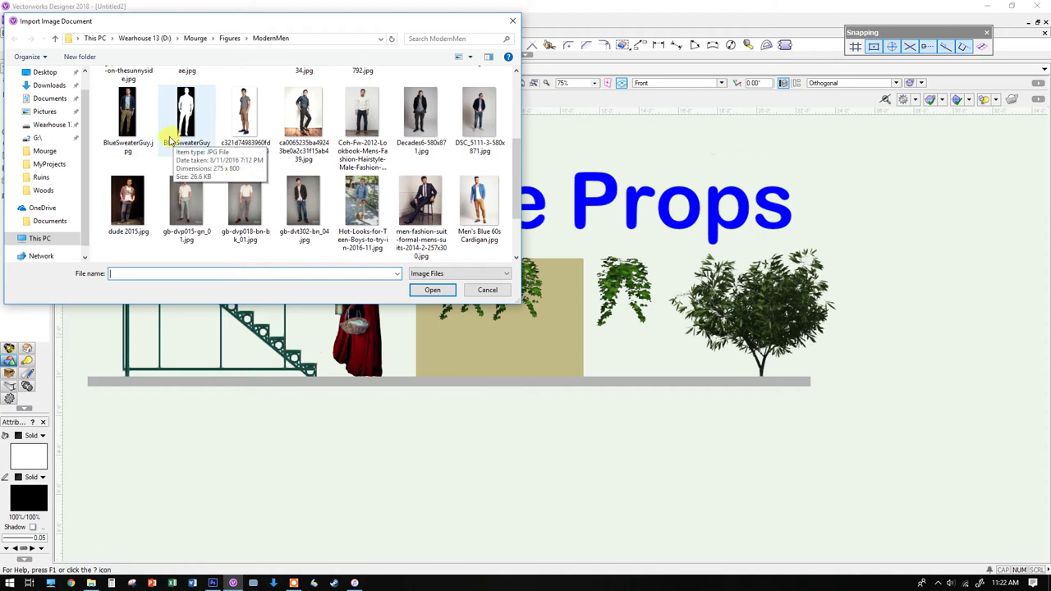
ctrl+scroll(169, 136, up, 3)
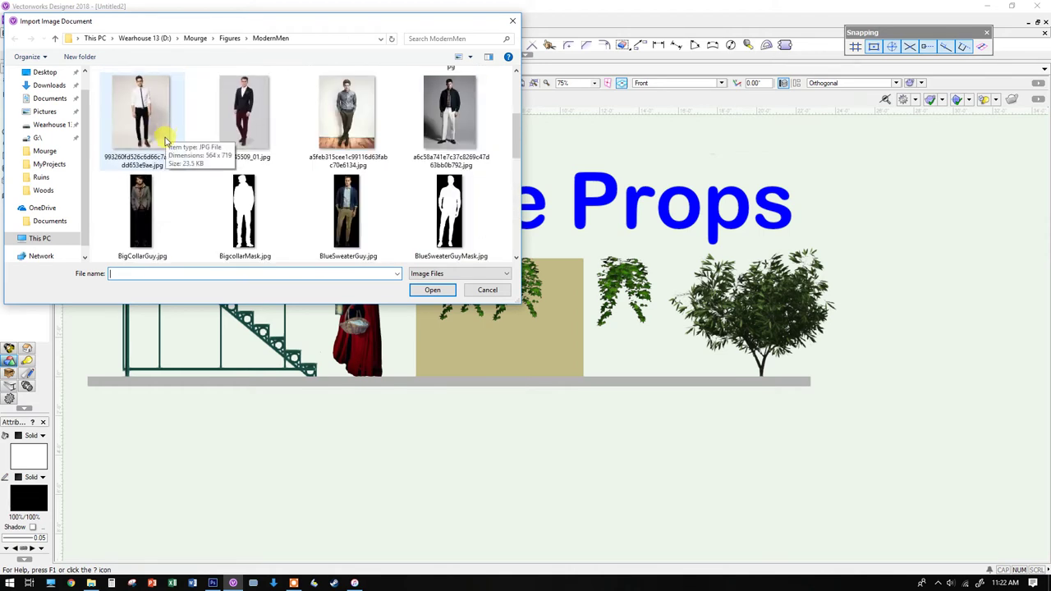
scroll(166, 136, down, 5)
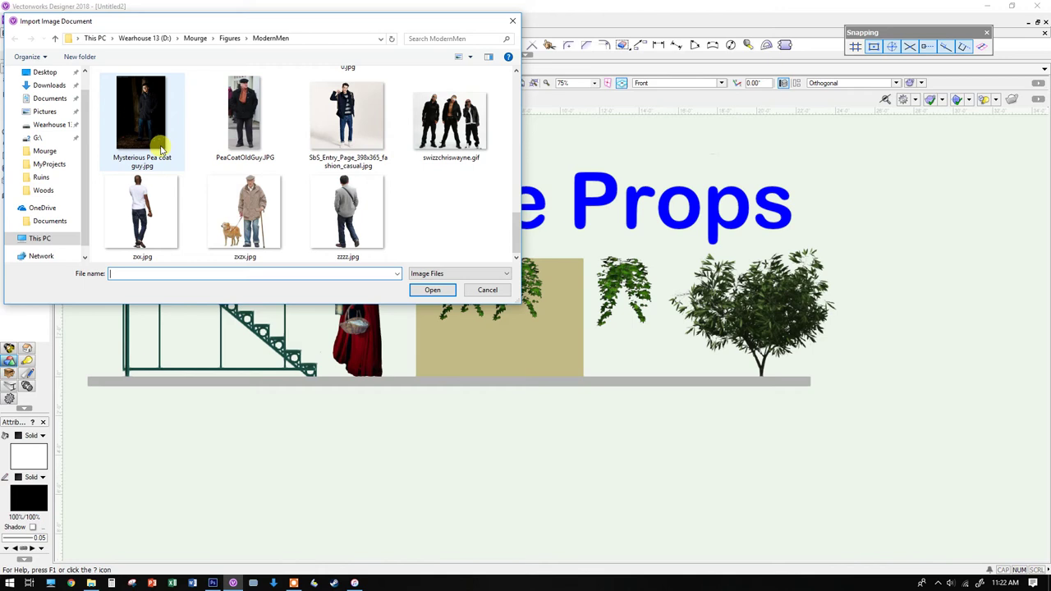
scroll(174, 158, up, 4)
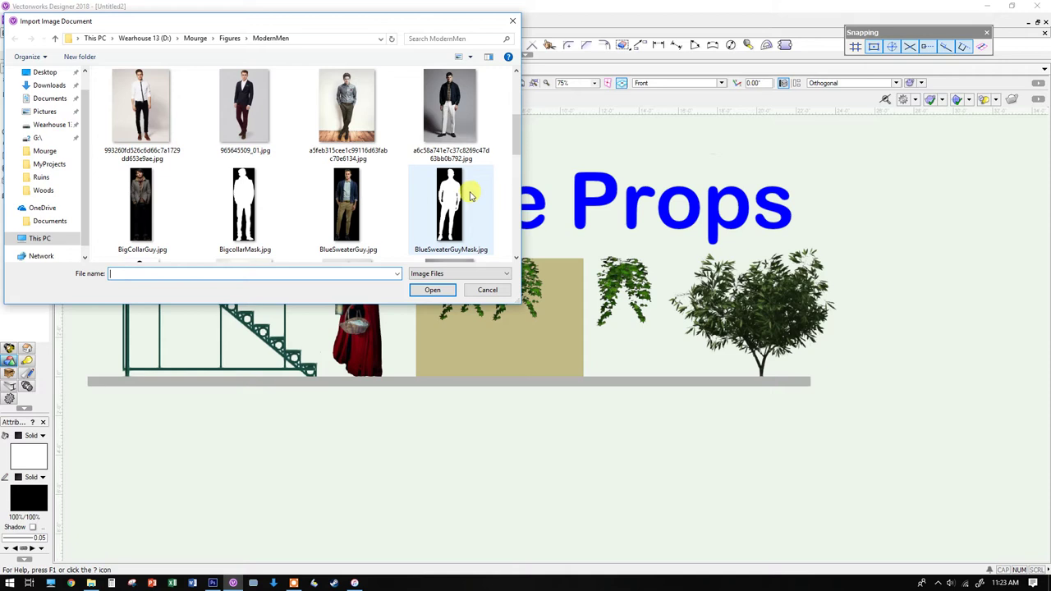
click(359, 234)
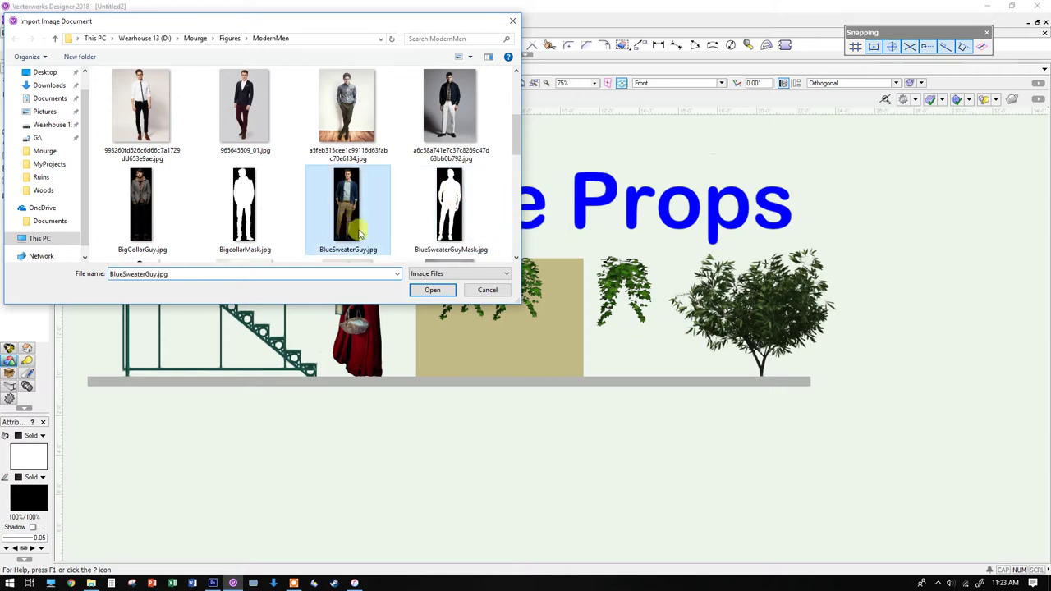
click(417, 291)
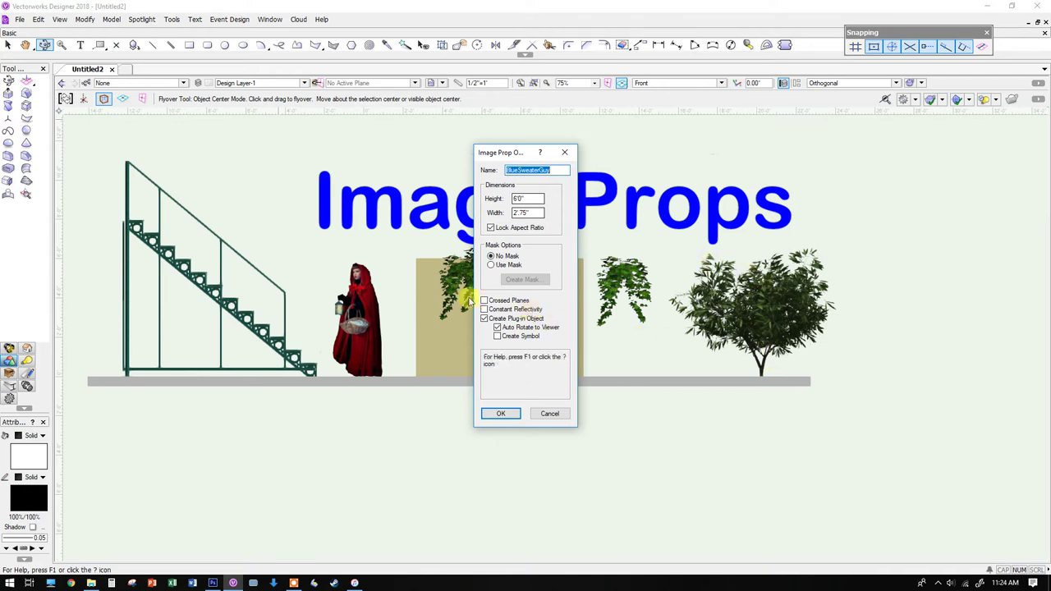
- Switch the BlueSweaterGuy prop's Mask Options from No Mask to Use Mask
mouse_move(493, 302)
click(502, 264)
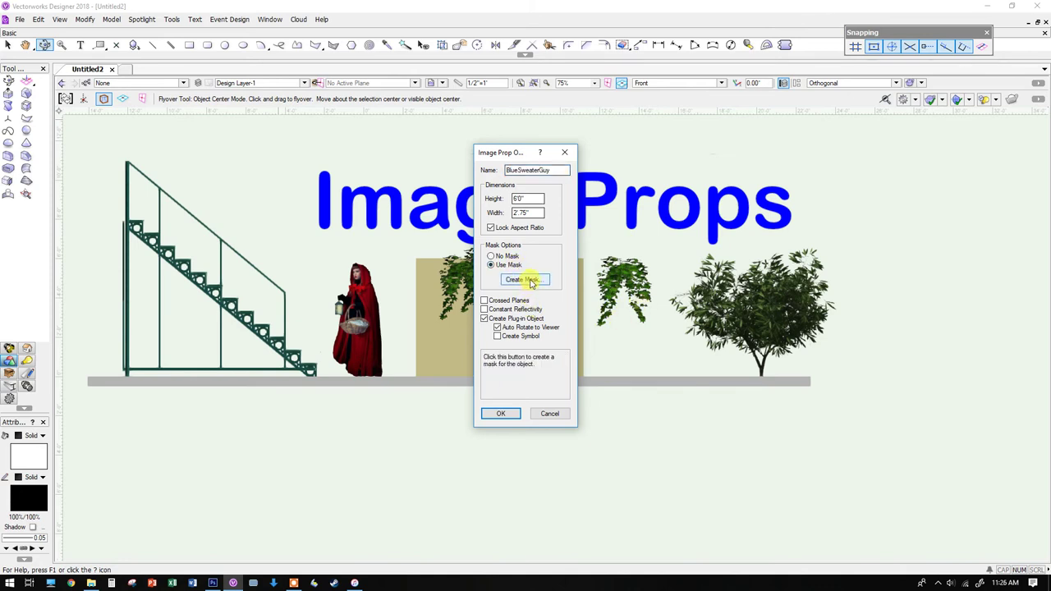
- Start creating a mask, keeping Import an Image File as the mask source
click(529, 280)
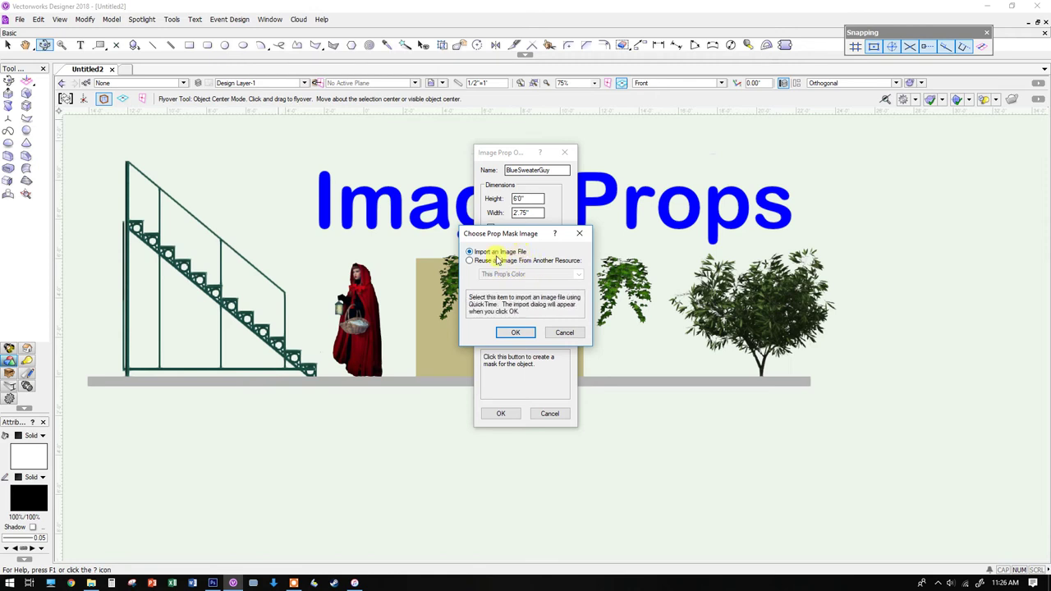
- Import BlueSweaterGuyMask.jpg as the prop's mask image
click(516, 332)
scroll(739, 327, down, 3)
scroll(764, 333, down, 6)
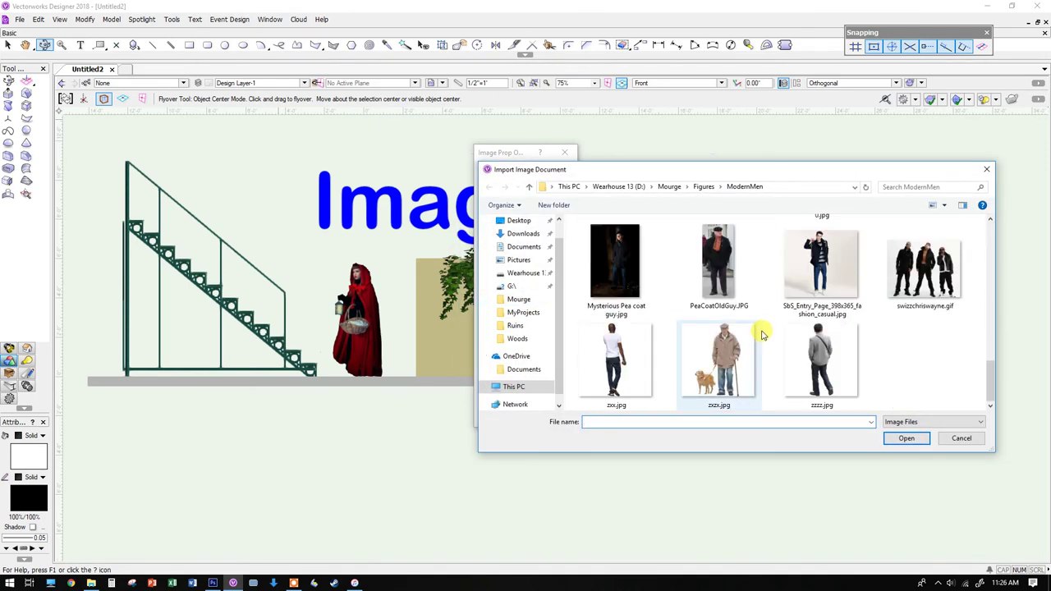
scroll(885, 346, down, 3)
click(923, 351)
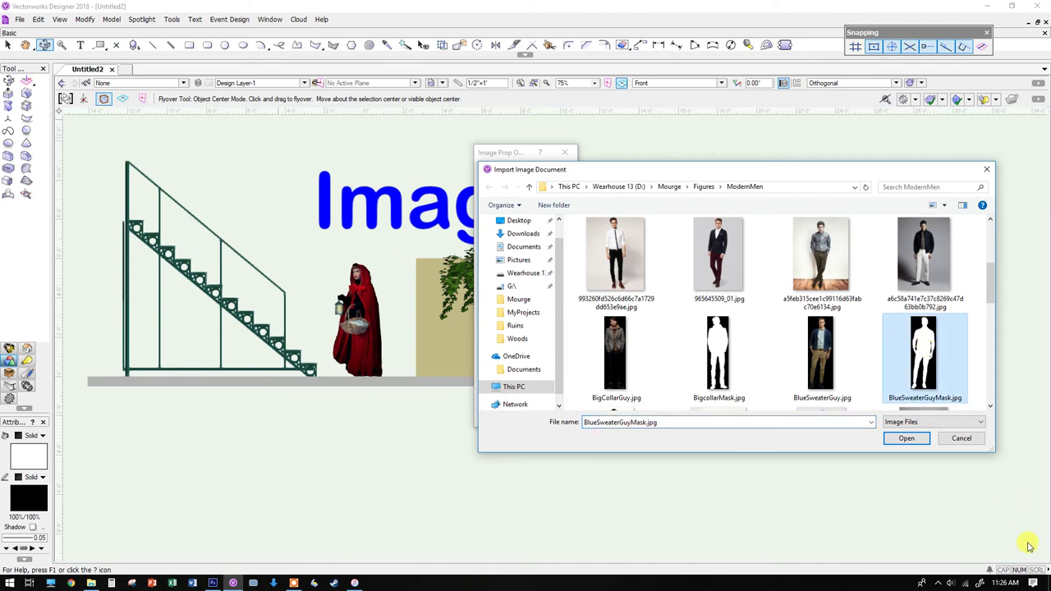
click(906, 437)
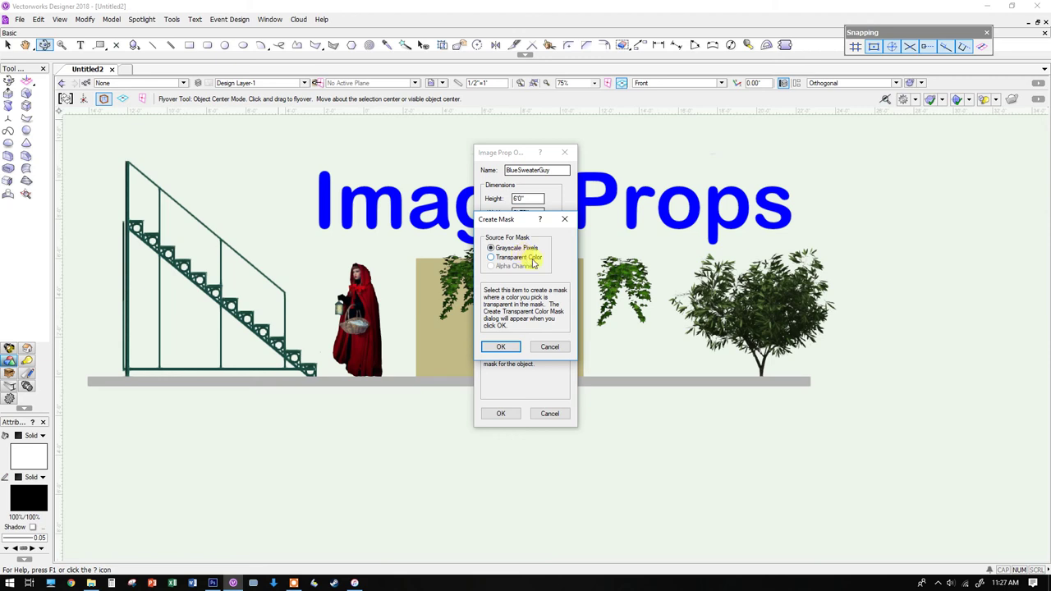
- Build a Transparent Color mask keyed on black and accept it
click(532, 258)
click(502, 347)
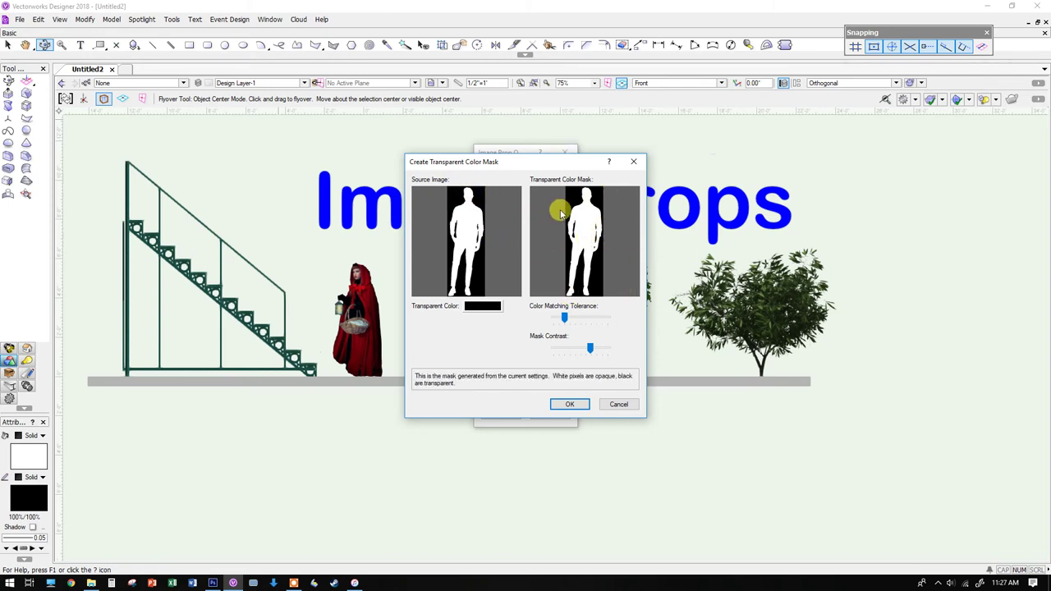
click(451, 207)
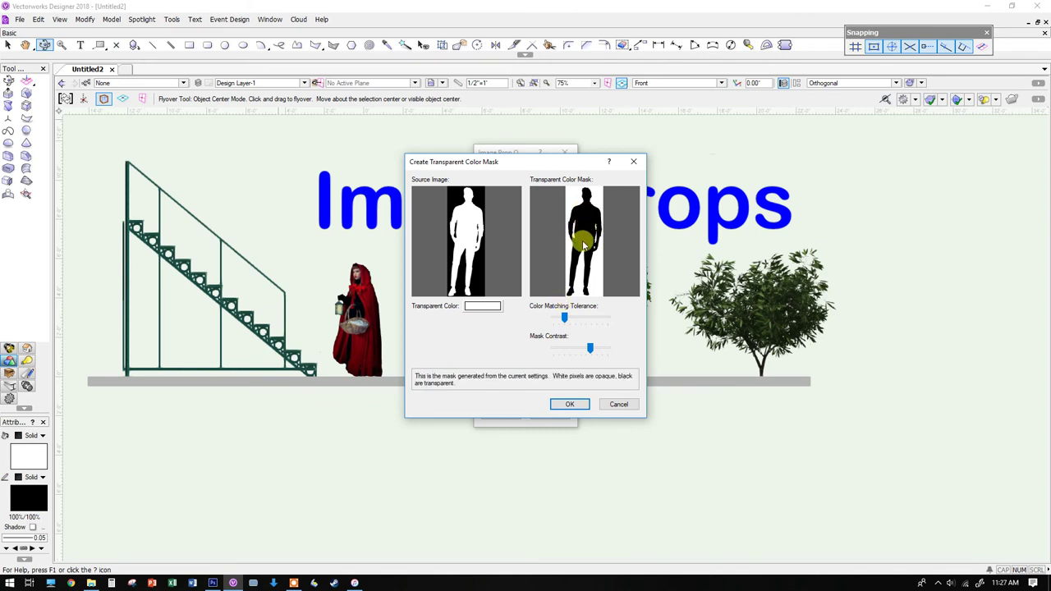
click(450, 193)
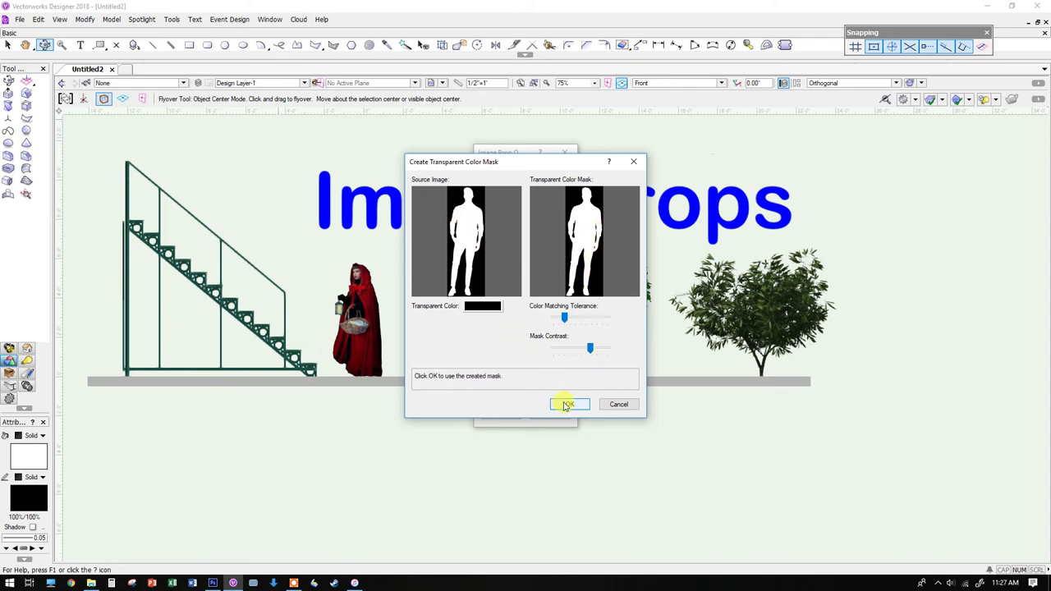
click(567, 405)
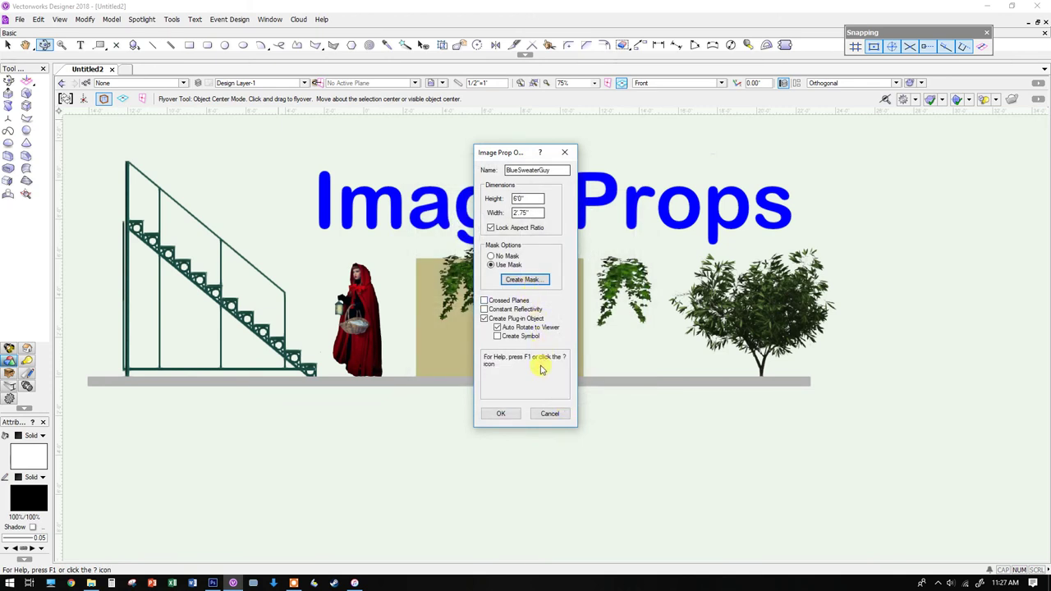
- Place the masked prop beside the cloaked figure near the wall, then view Right Isometric
click(502, 414)
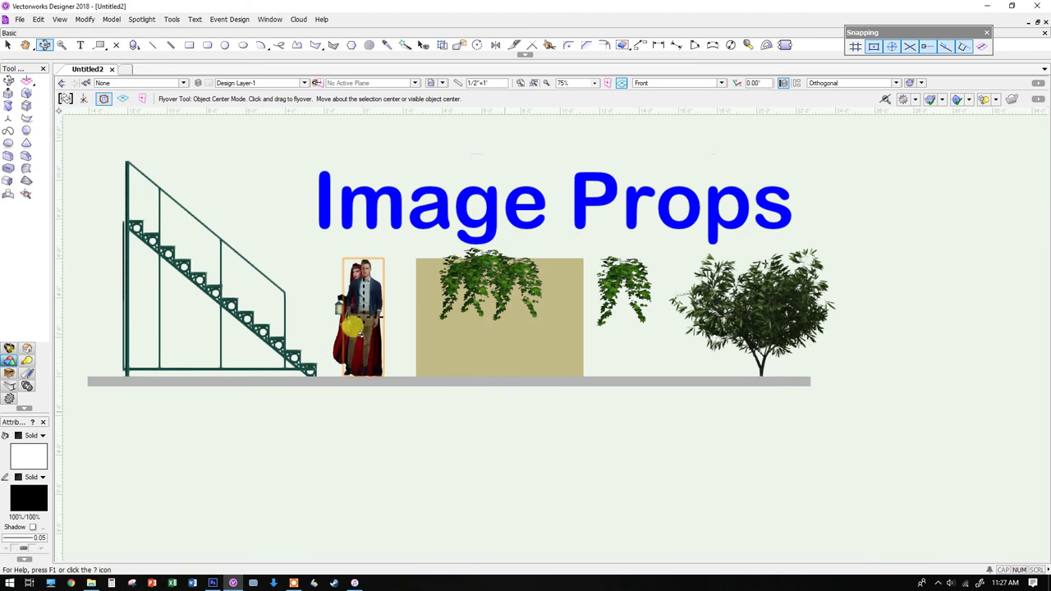
scroll(365, 338, up, 2)
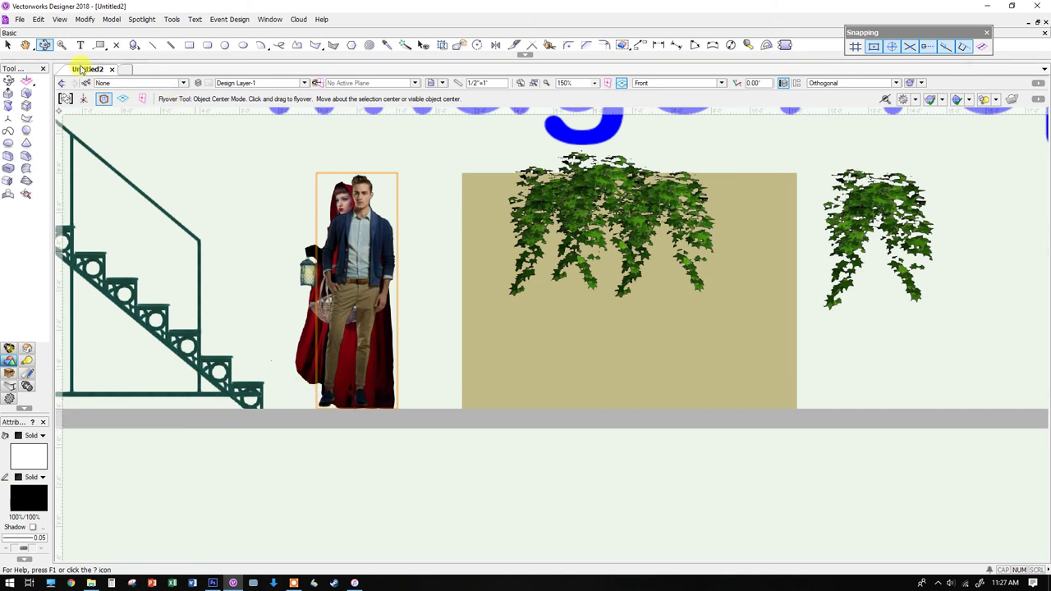
click(8, 45)
click(352, 244)
drag(352, 244, 433, 242)
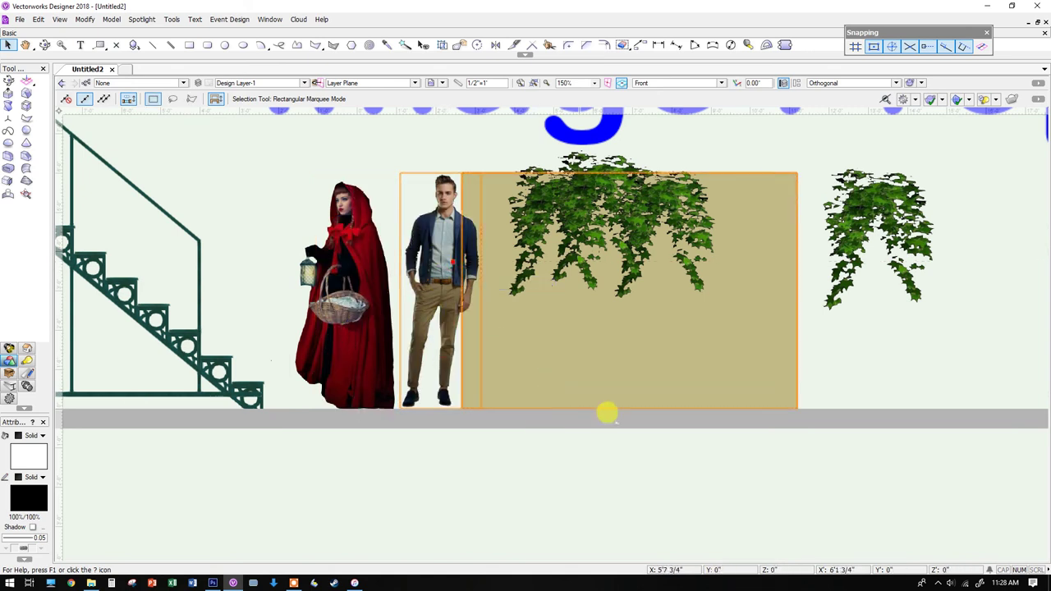
key(shift+Down)
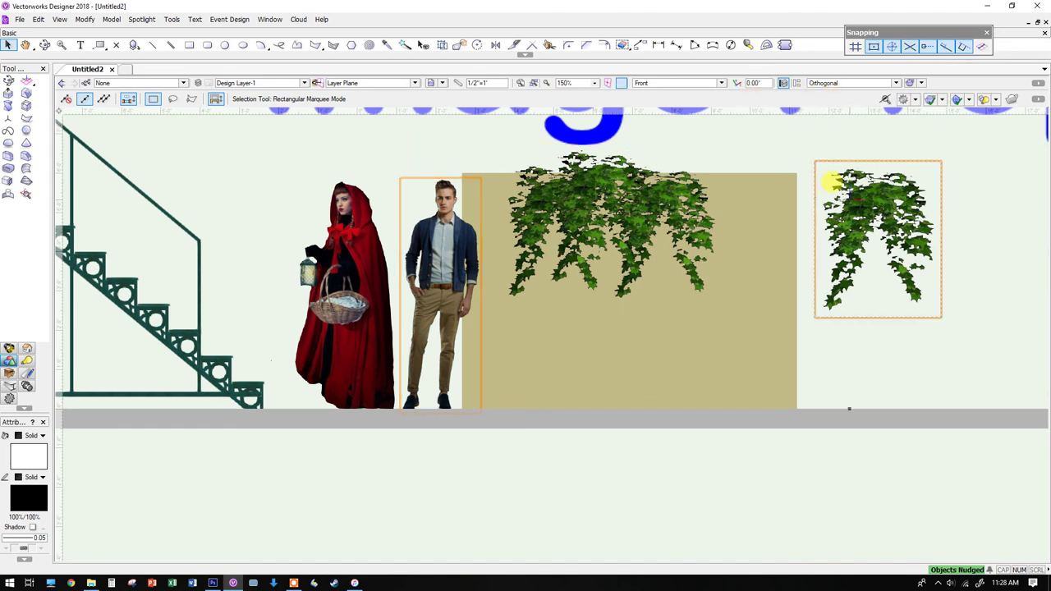
key(KP_3)
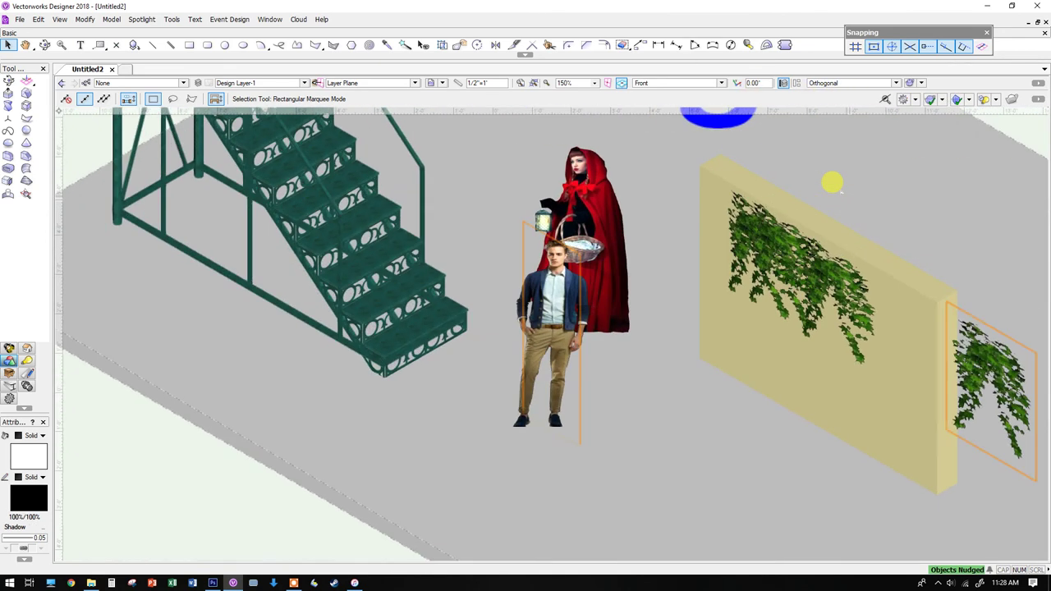
- Orbit the view with Flyover to see the stage from an angle
click(44, 44)
drag(649, 336, 703, 334)
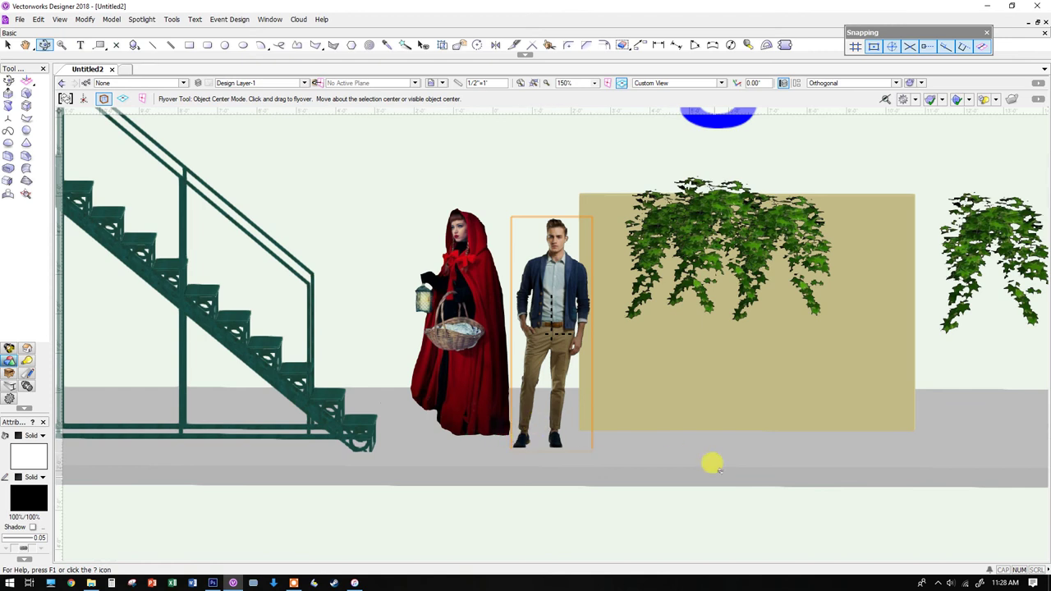
drag(596, 333, 605, 355)
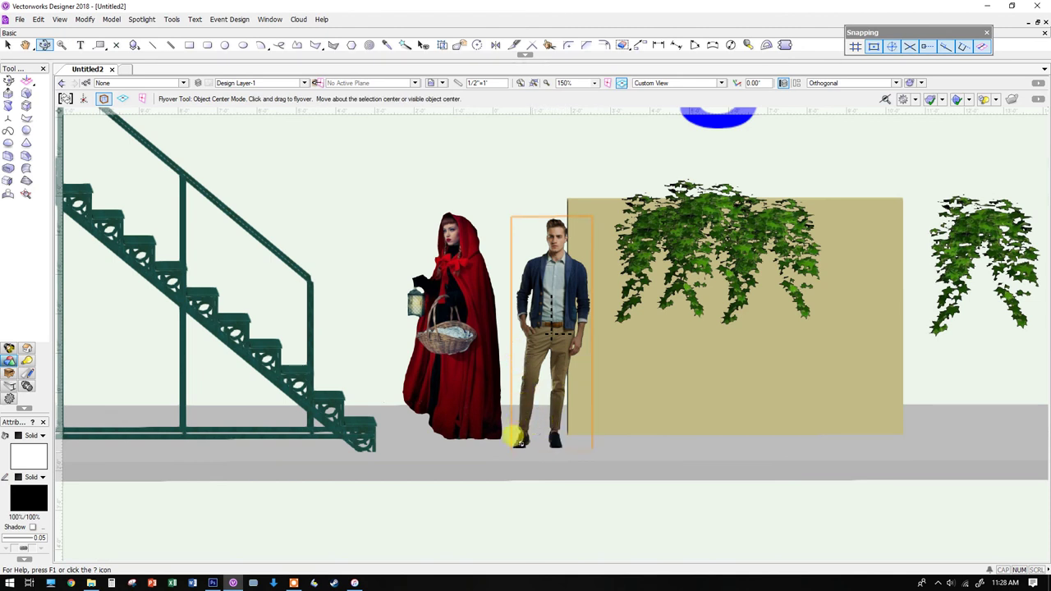
drag(600, 405, 577, 399)
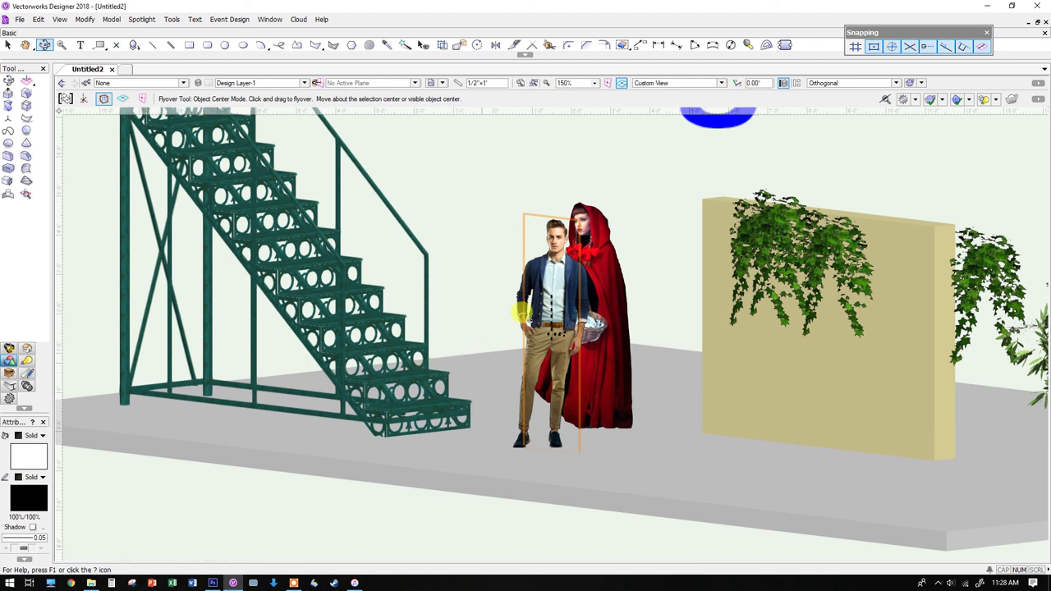
- Switch to a rendered display mode and adjust the view to show the whole scene
click(924, 83)
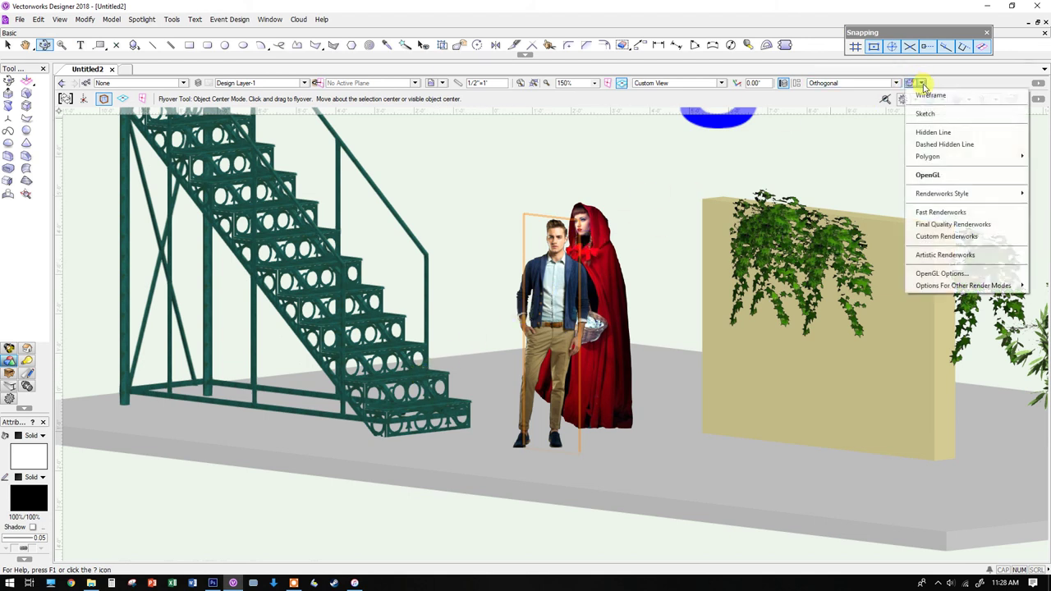
click(973, 223)
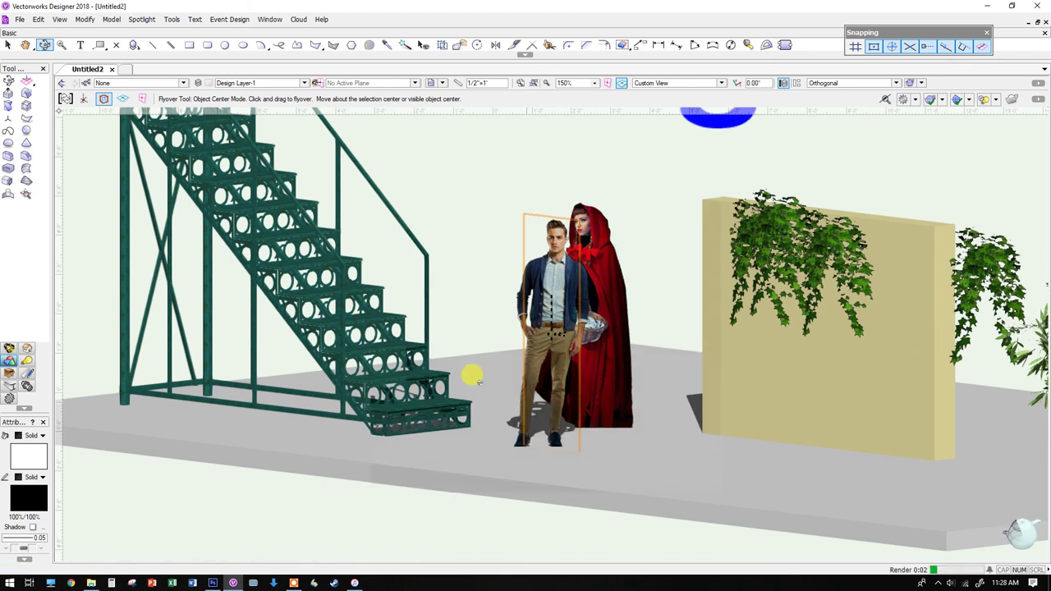
drag(579, 437, 583, 408)
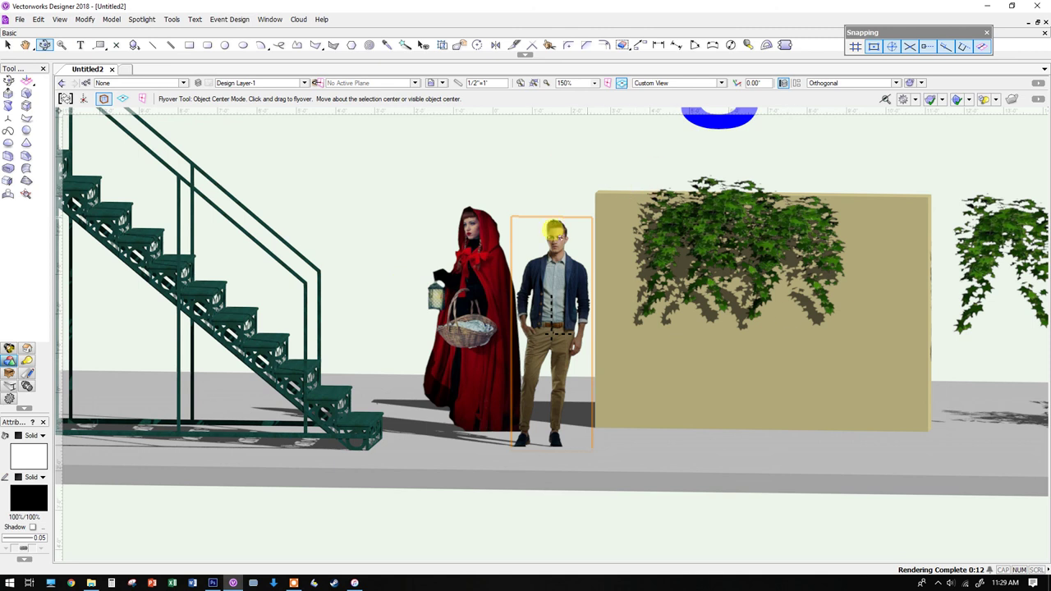
click(557, 409)
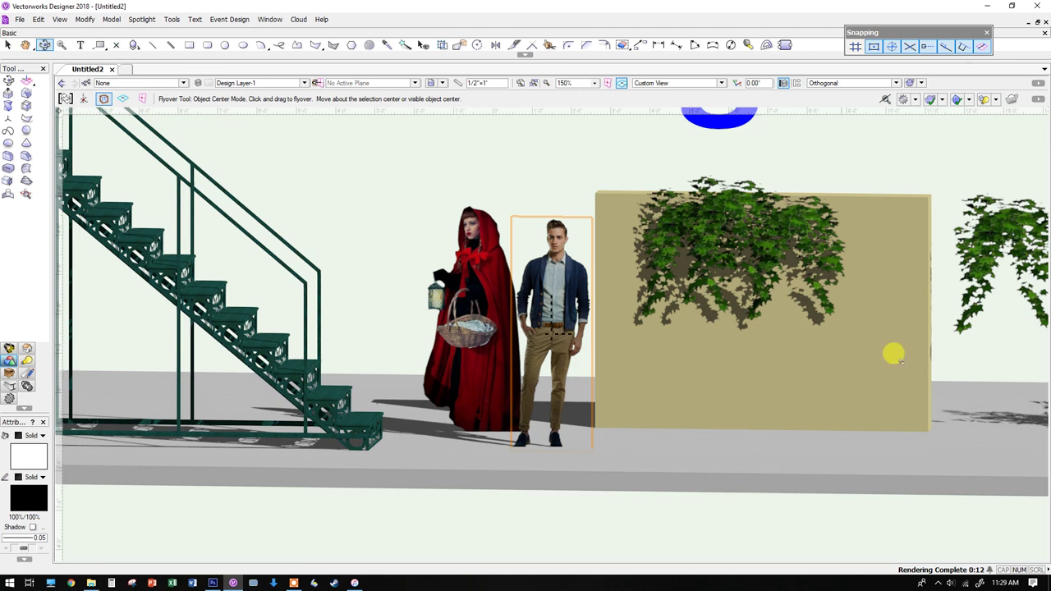
click(589, 238)
- Zoom out and let the scene re-render with cast shadows
scroll(658, 335, down, 4)
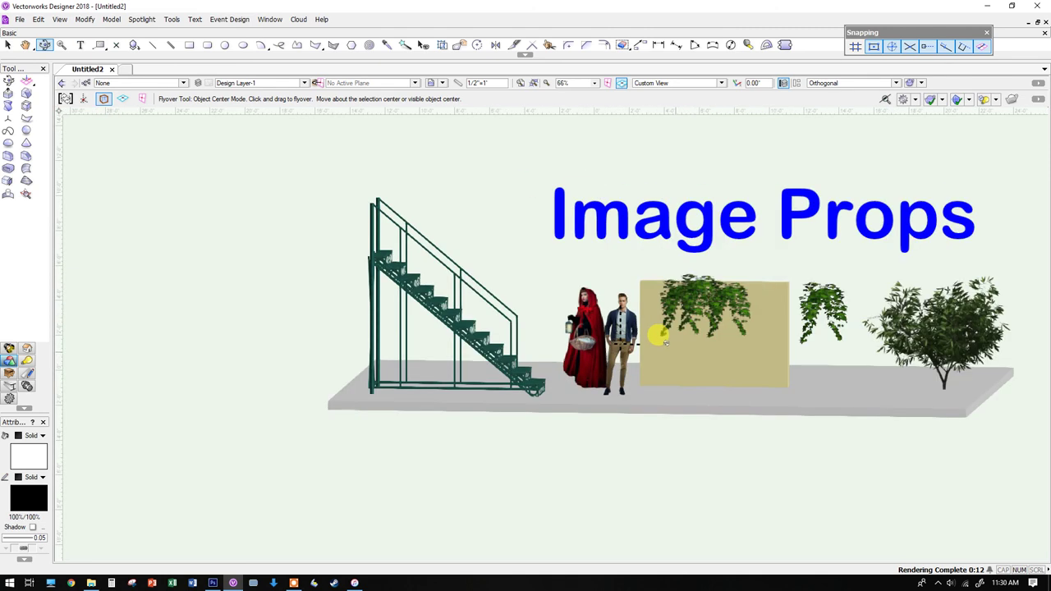